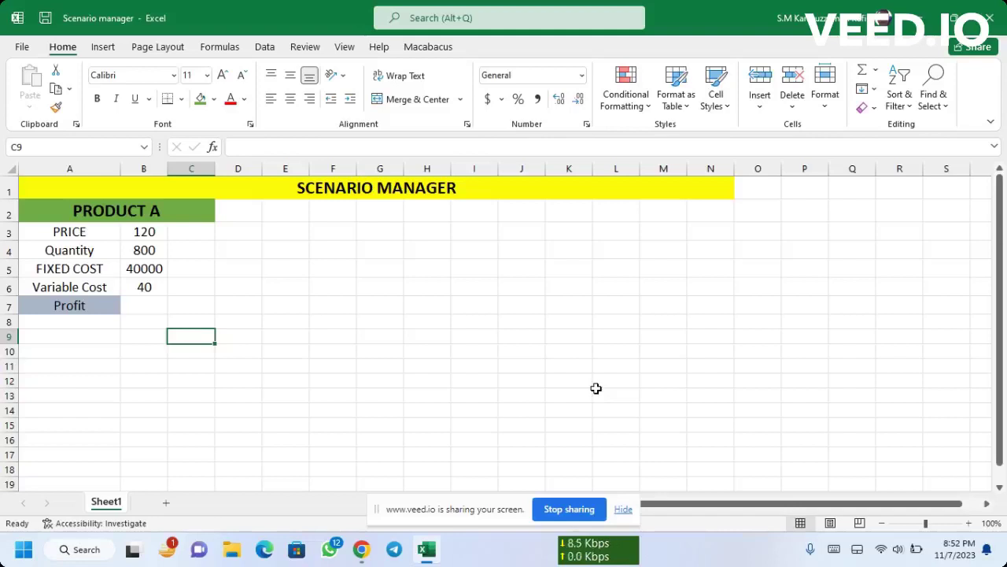
left_click(153, 233)
left_click(151, 250)
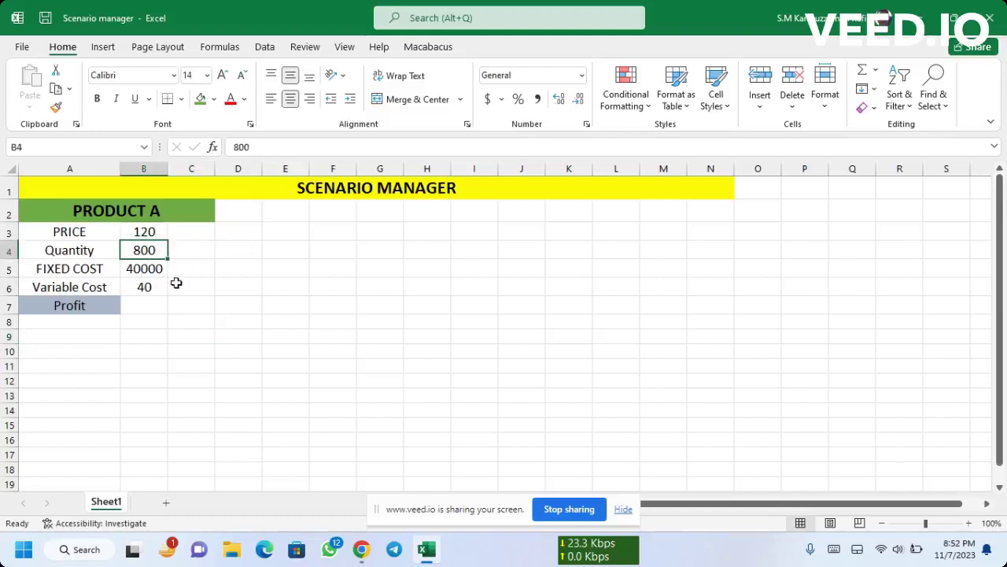
left_click(146, 270)
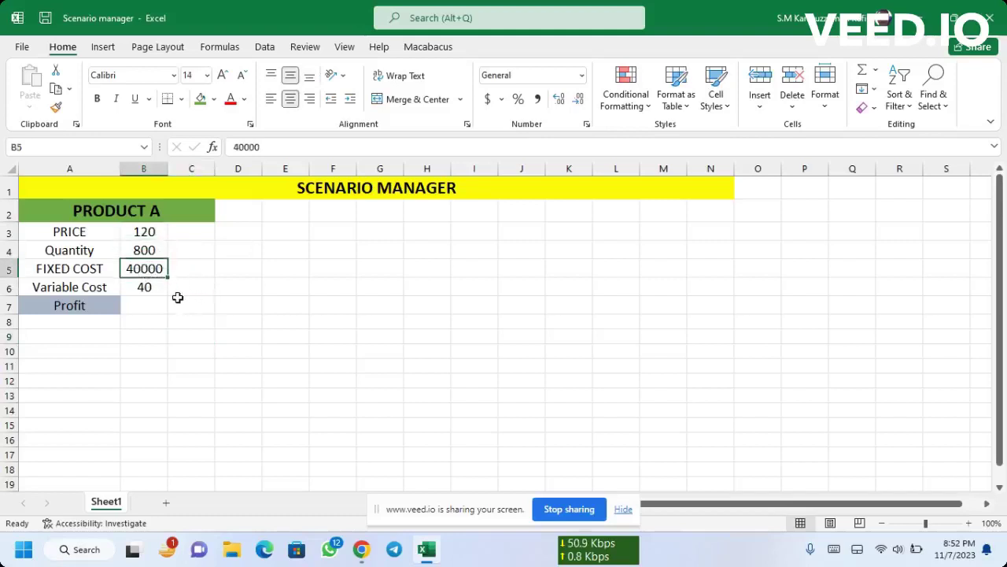
left_click(142, 288)
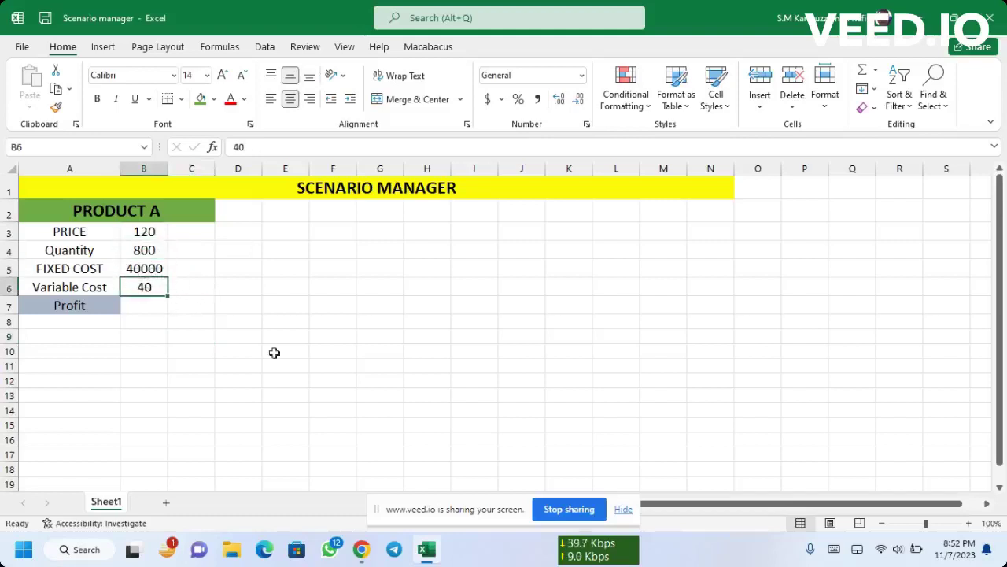
Calculate the profit in B7 with the formula =(B3*B4)-(B5+(B6*B4)).
left_click(150, 305)
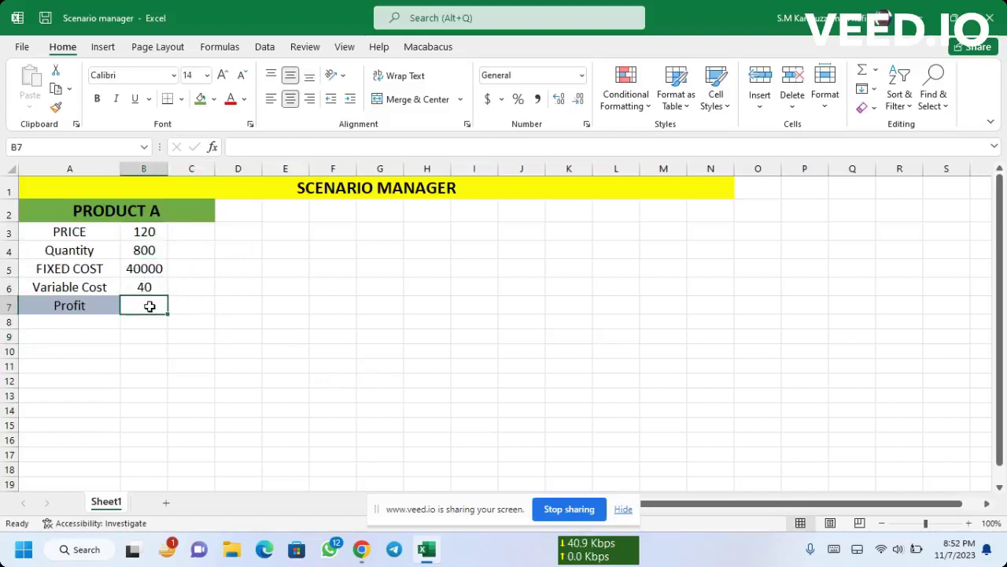
type("=")
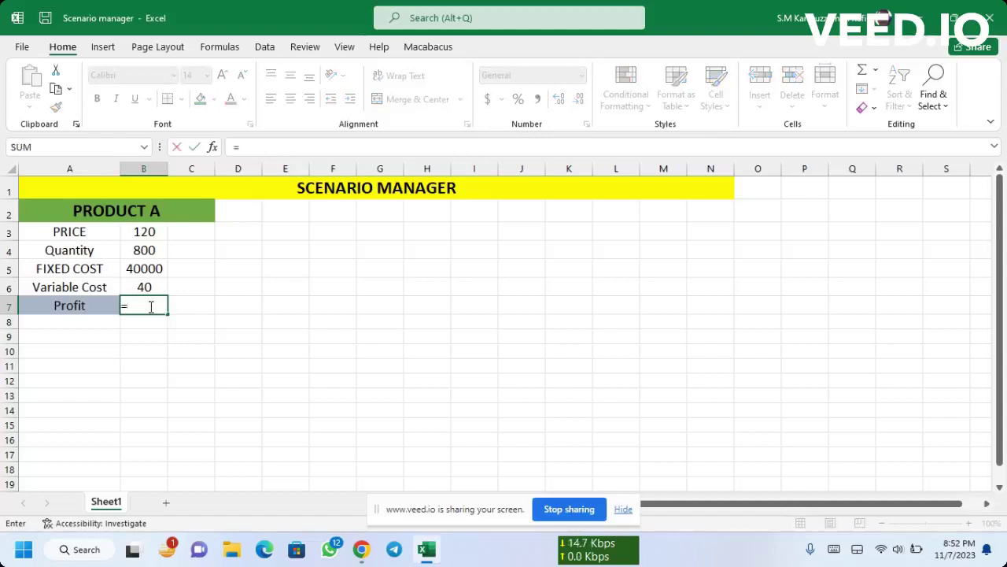
type("(")
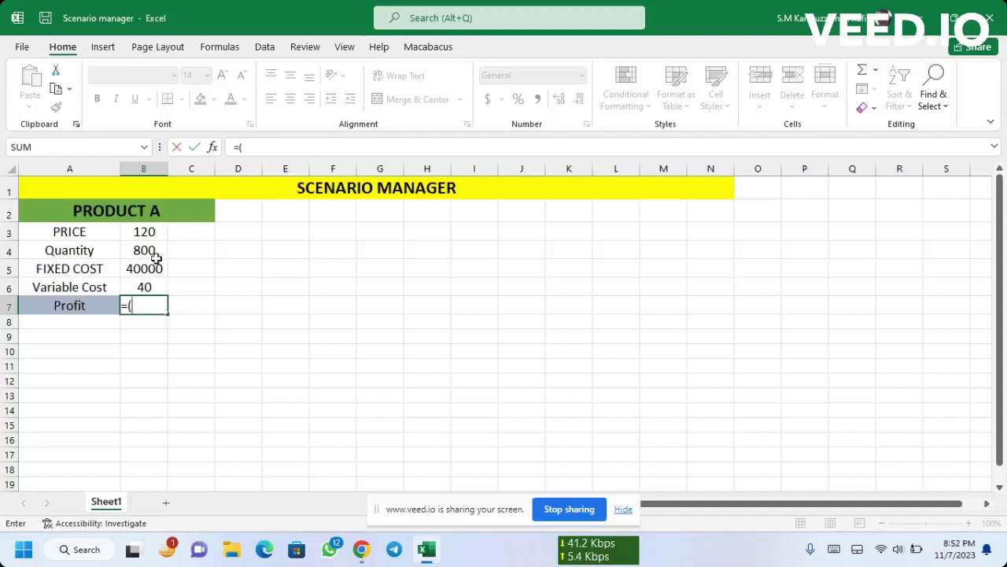
left_click(145, 229)
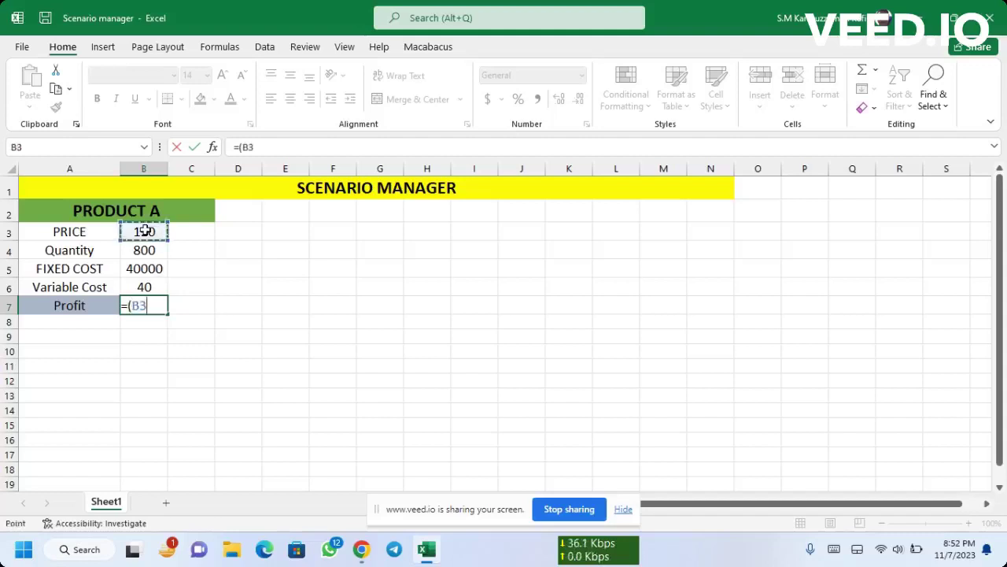
type("*")
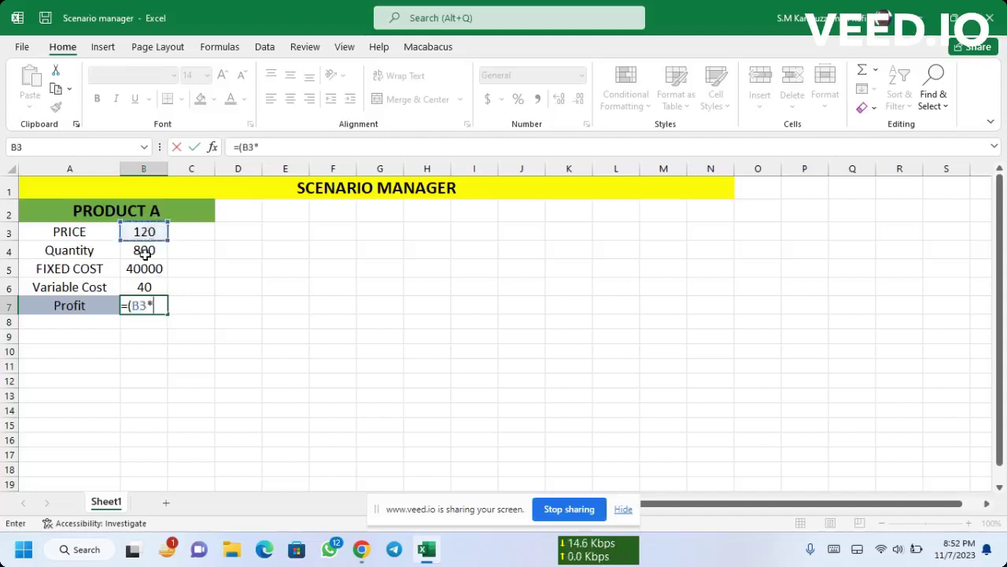
left_click(145, 252)
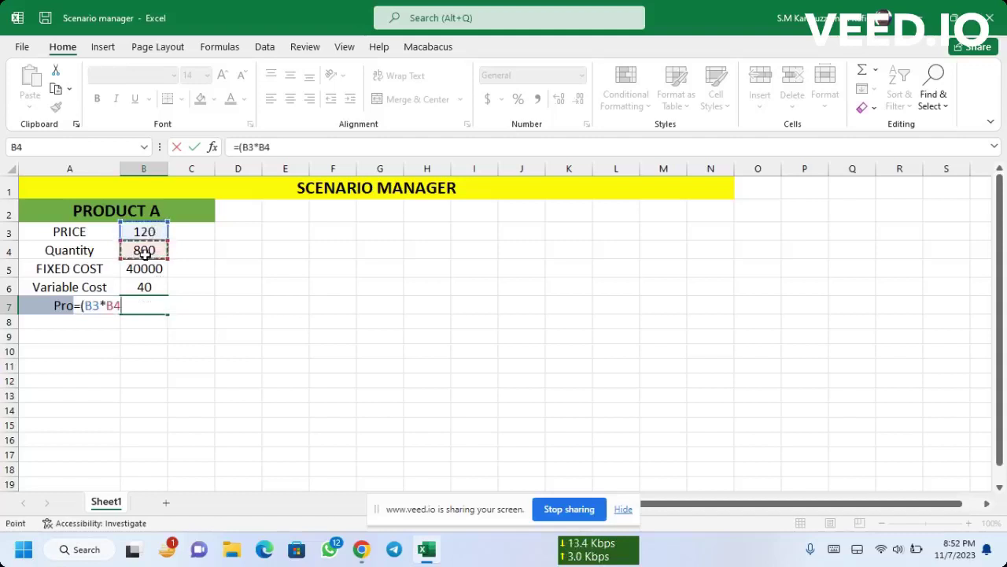
type(")")
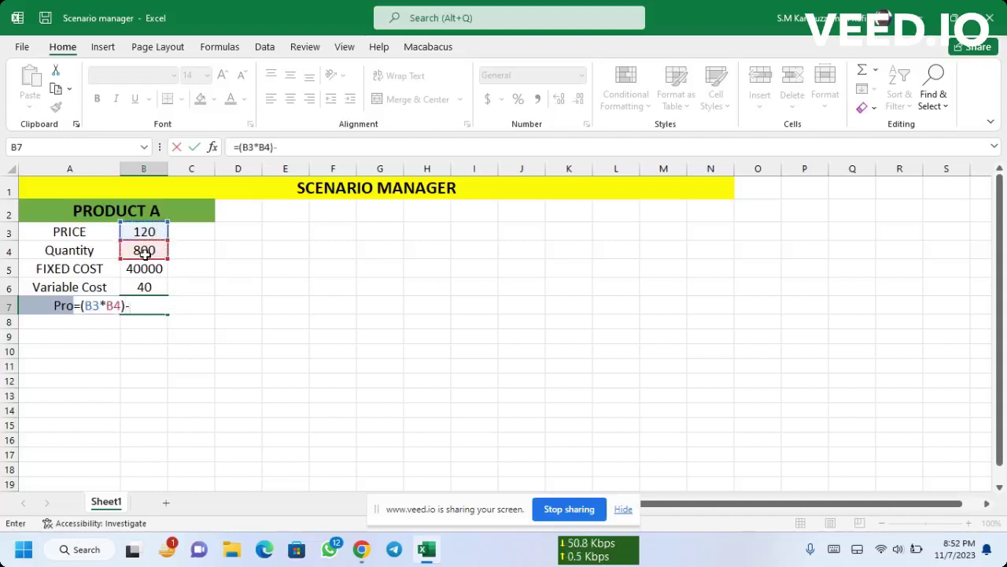
type("-(")
left_click(155, 269)
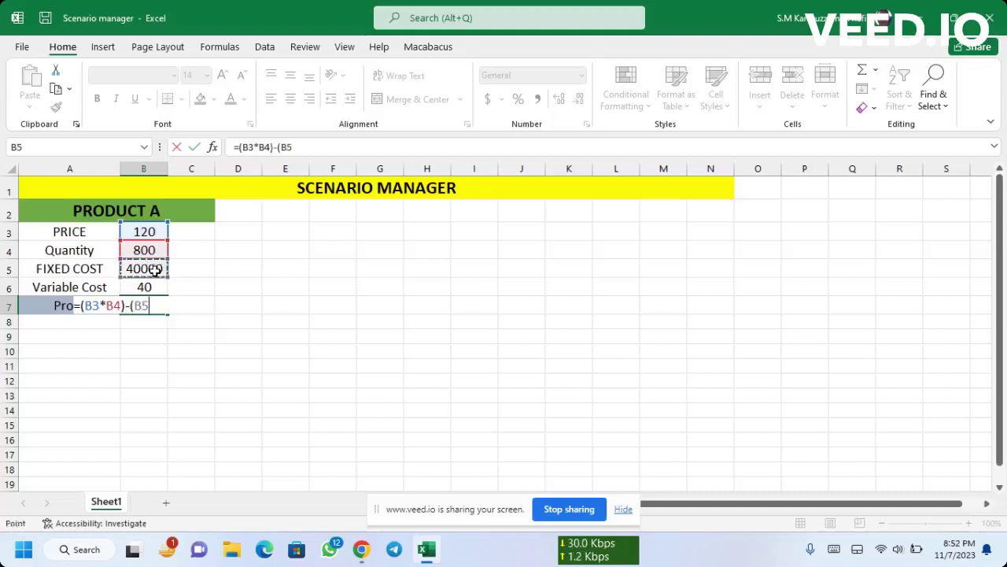
type("+")
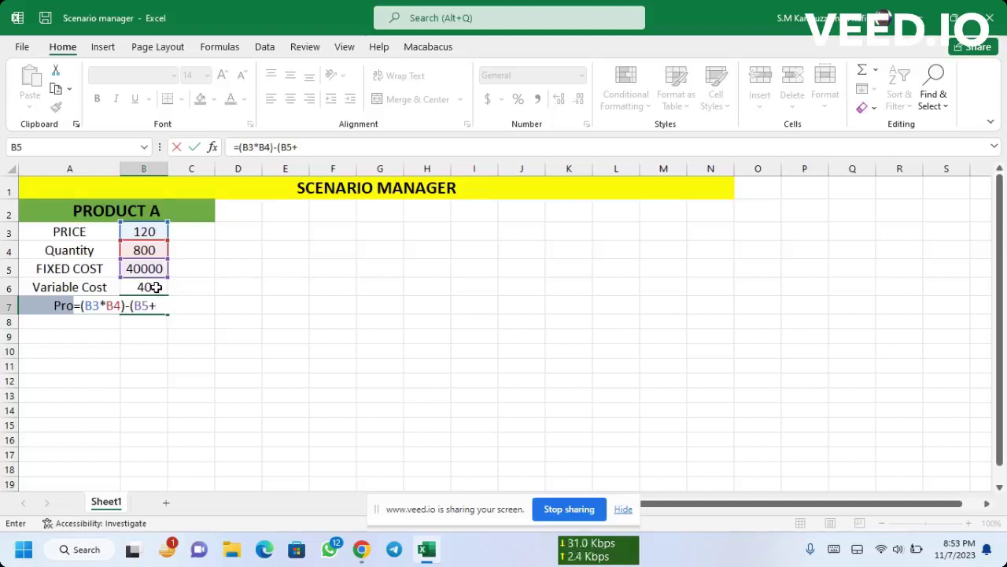
type("(")
left_click(155, 287)
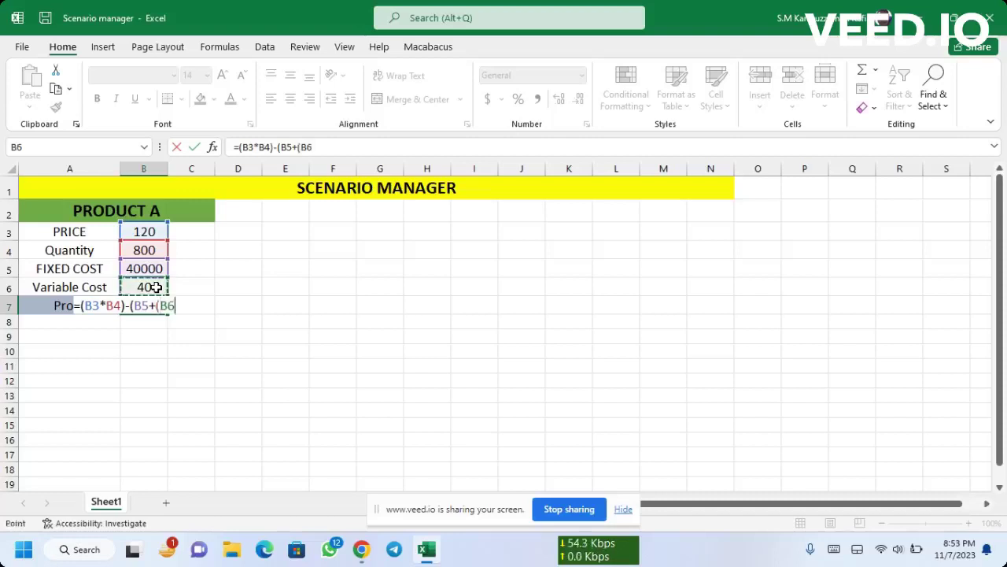
type("*")
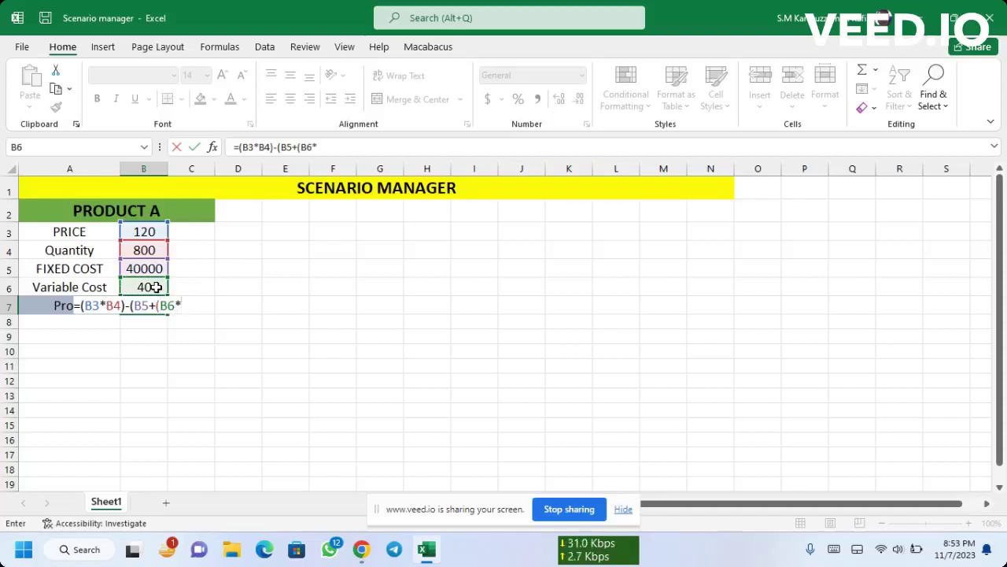
left_click(145, 250)
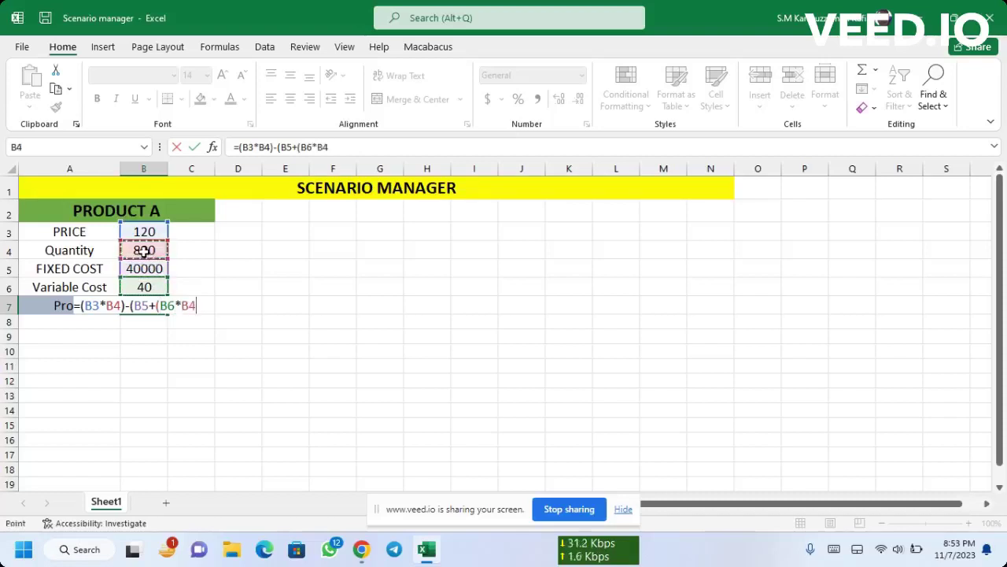
type(")")
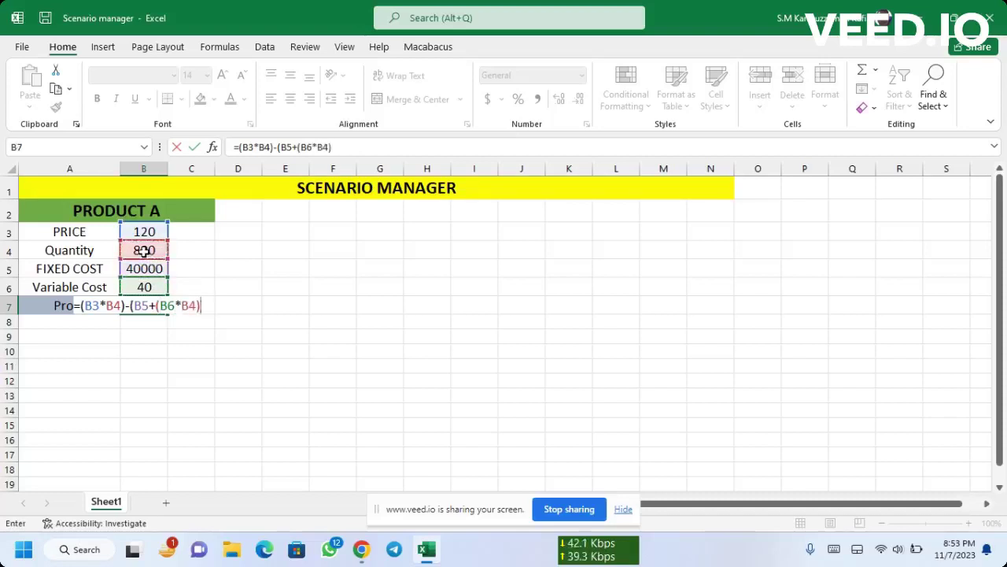
type(")")
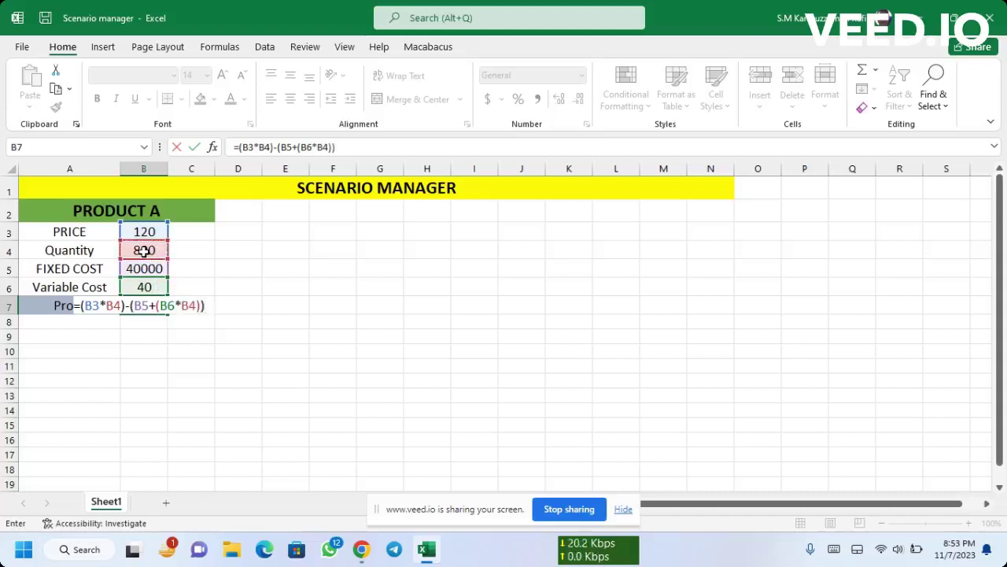
key("Return")
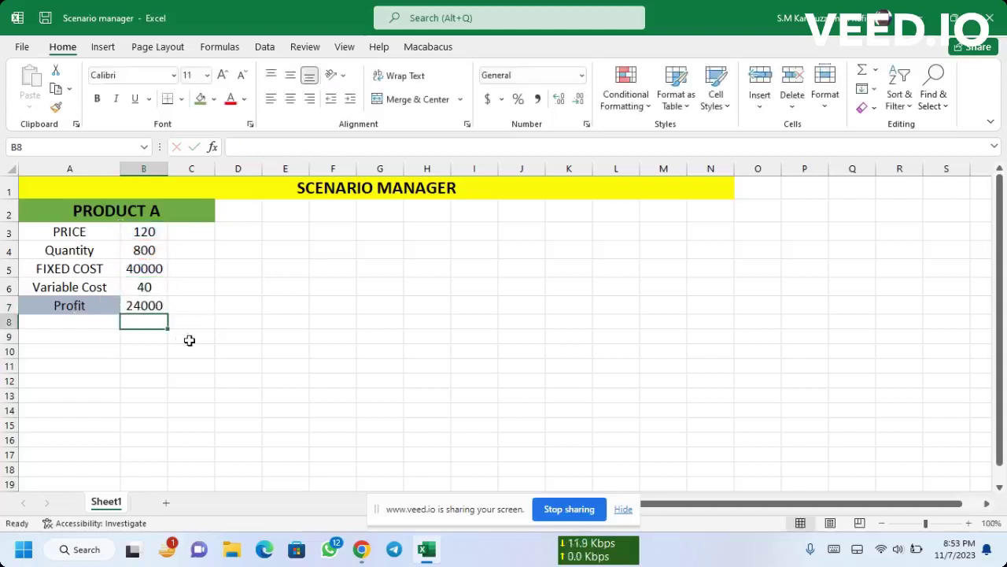
Fill the profit value cell B7 with a light grey theme colour.
left_click(149, 305)
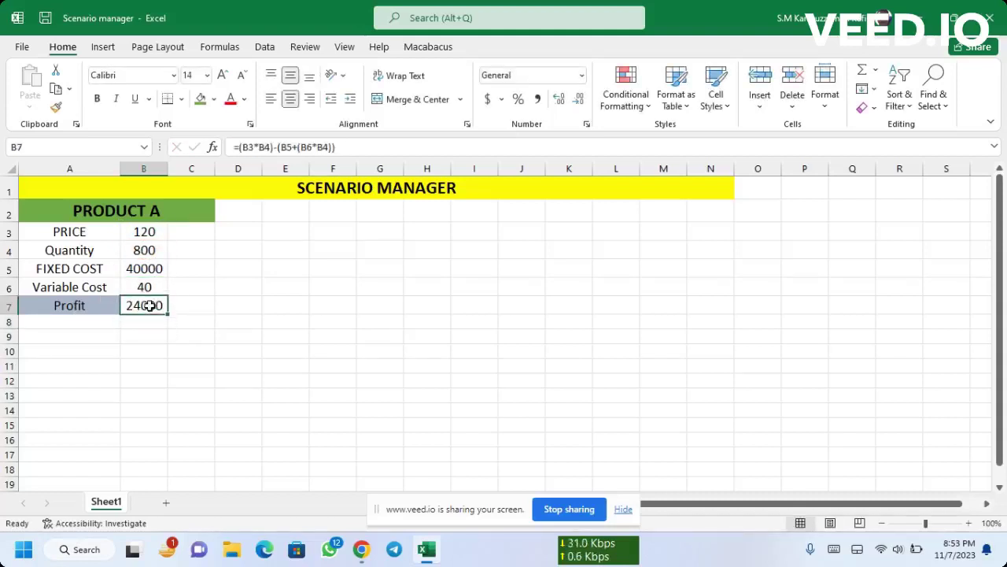
left_click(213, 99)
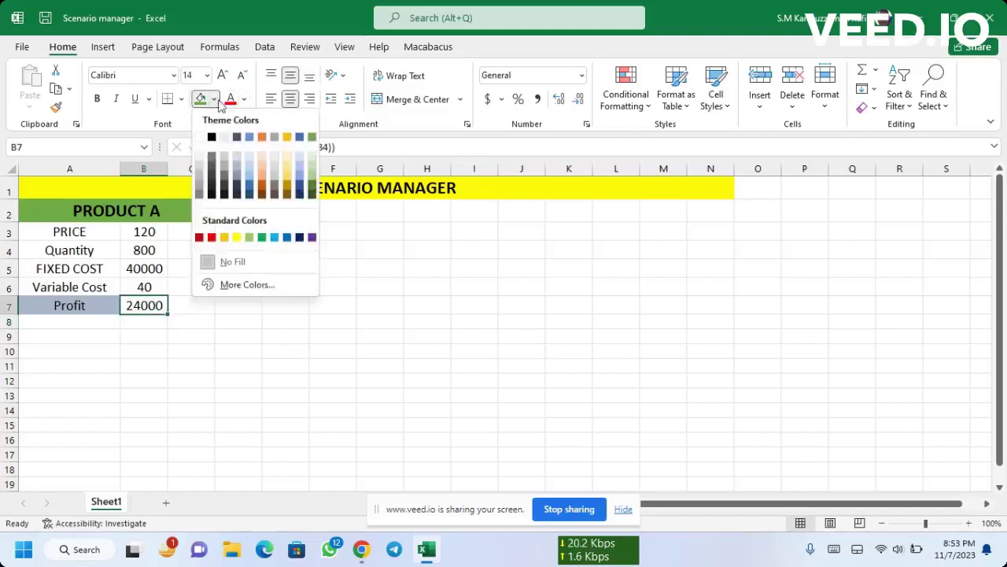
left_click(232, 158)
left_click(344, 437)
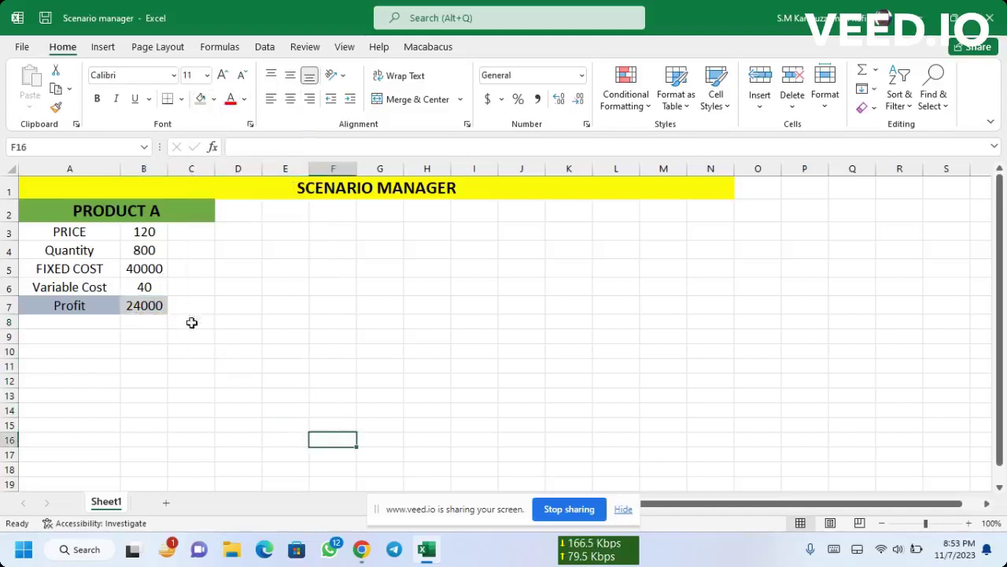
left_click(151, 305)
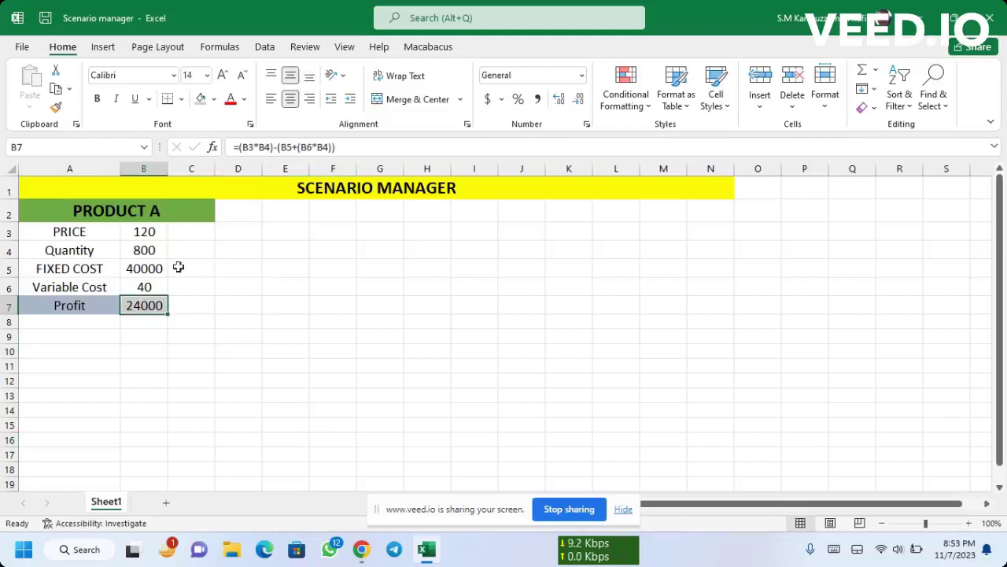
Start a new what-if scenario in the Scenario Manager and name it Jan.
left_click(138, 250)
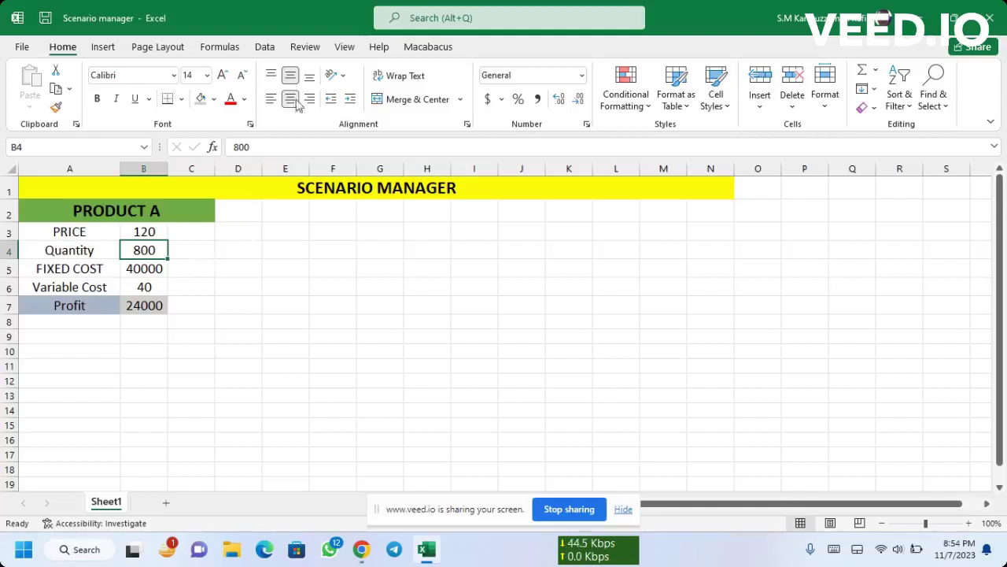
left_click(264, 47)
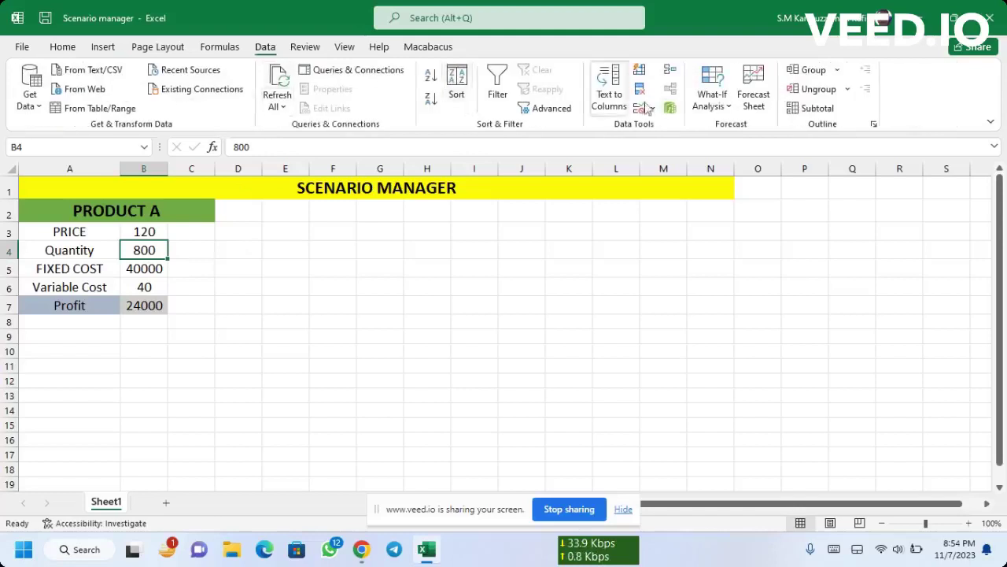
left_click(714, 98)
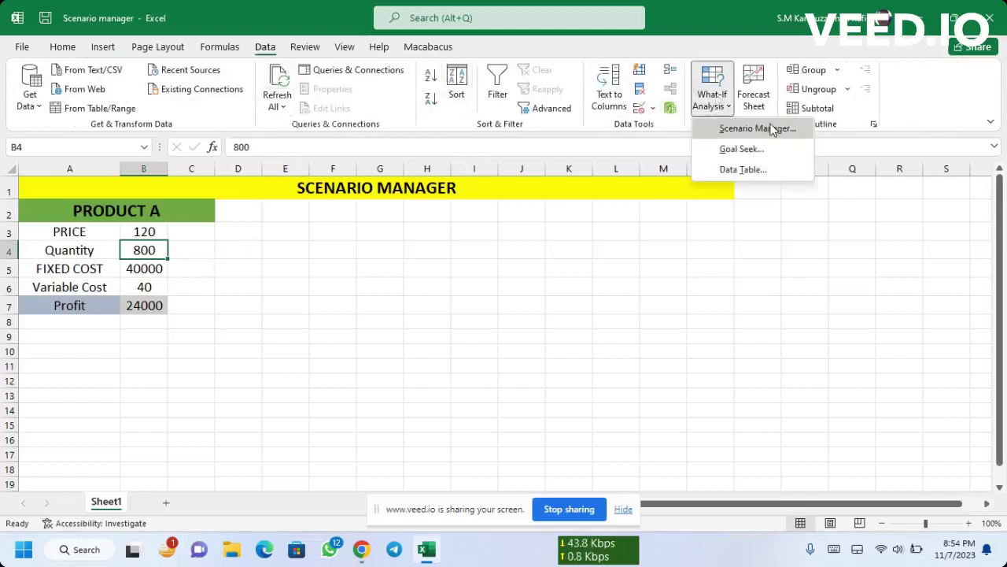
left_click(772, 128)
left_click(557, 116)
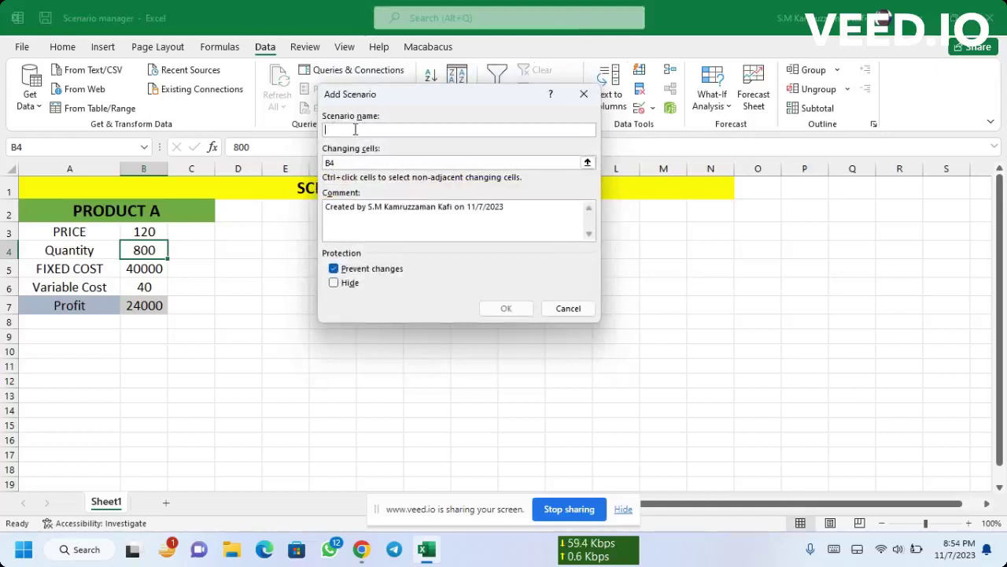
type("JA")
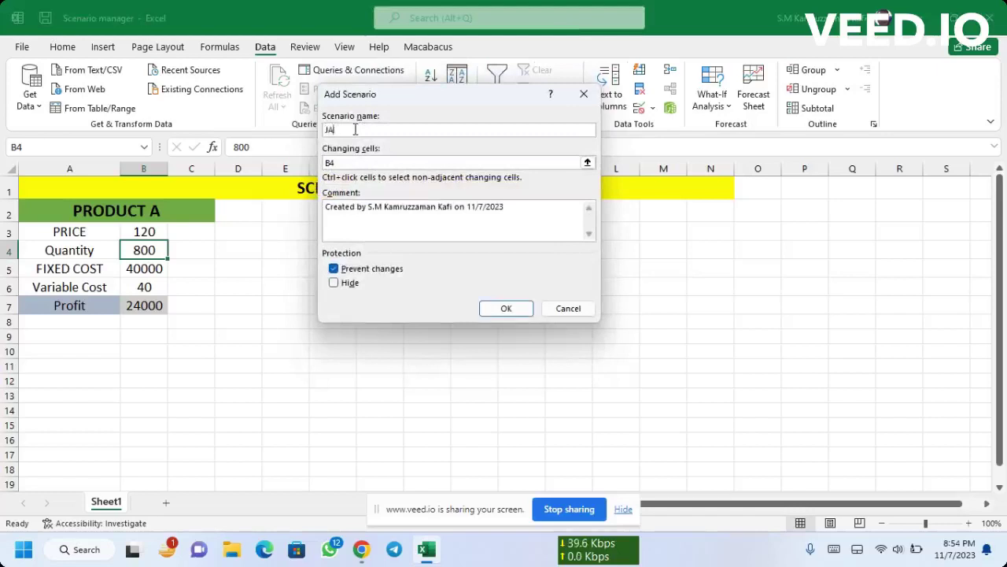
key("BackSpace")
type("anuary")
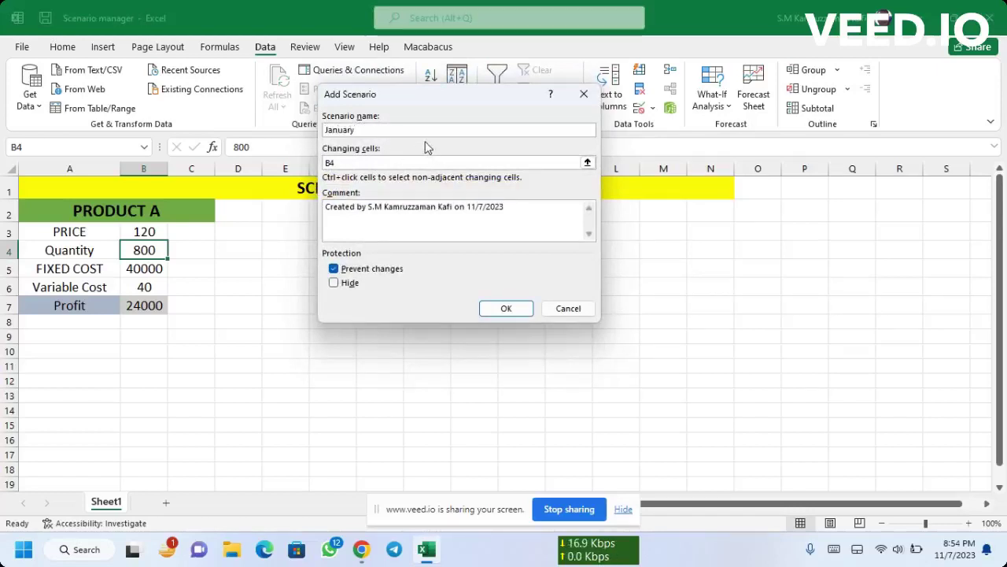
key("BackSpace")
key("BackSpace")
key("BackSpace")
key("BackSpace")
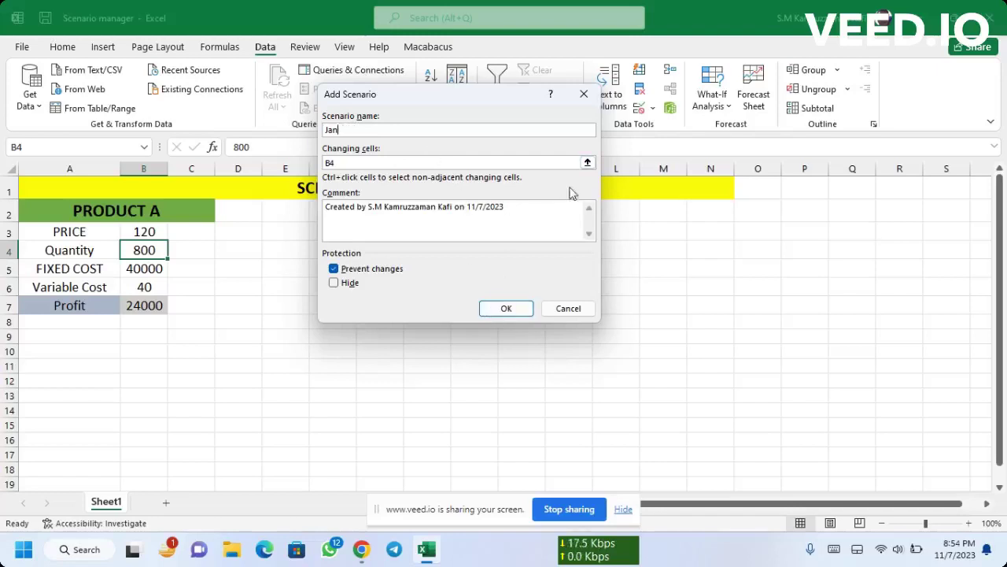
Set the Jan scenario's changing cells to $B$3:$B$6 and accept the scenario definition.
left_click(587, 163)
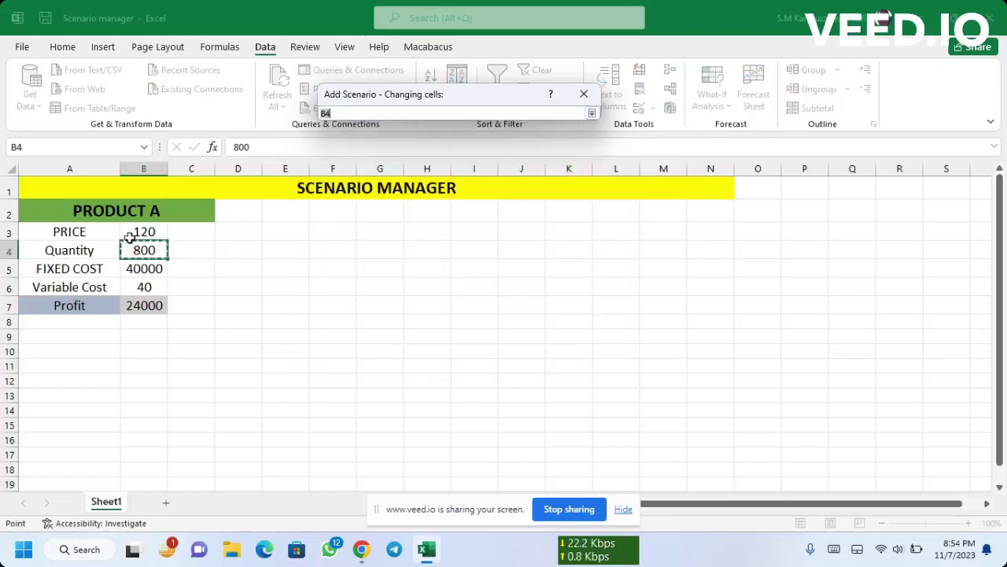
left_click_drag(135, 231, 141, 284)
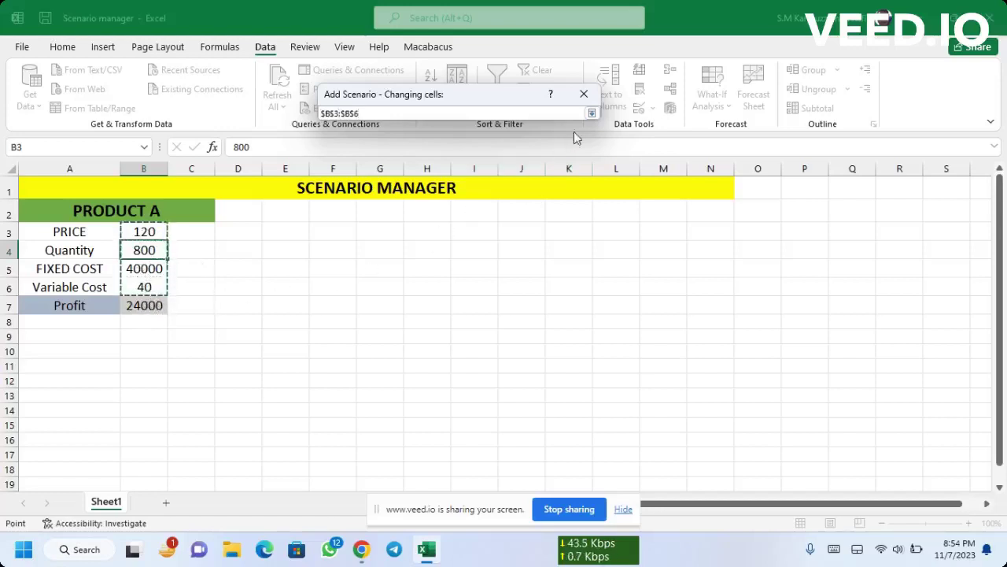
left_click(592, 114)
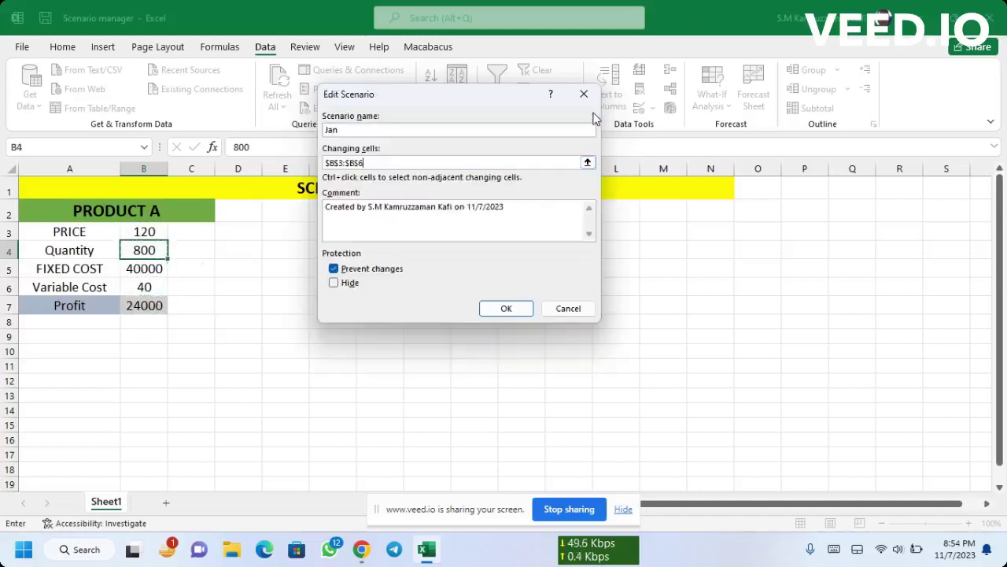
left_click(510, 309)
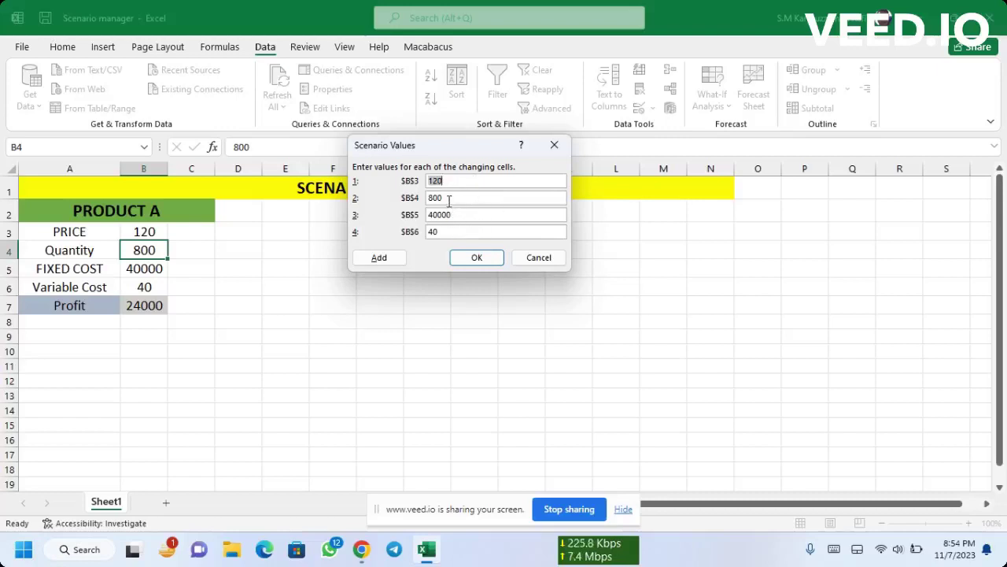
Set the Jan scenario's quantity value ($B$4) to 900 and save the scenario values.
left_click(449, 198)
key("BackSpace")
key("BackSpace")
type("9")
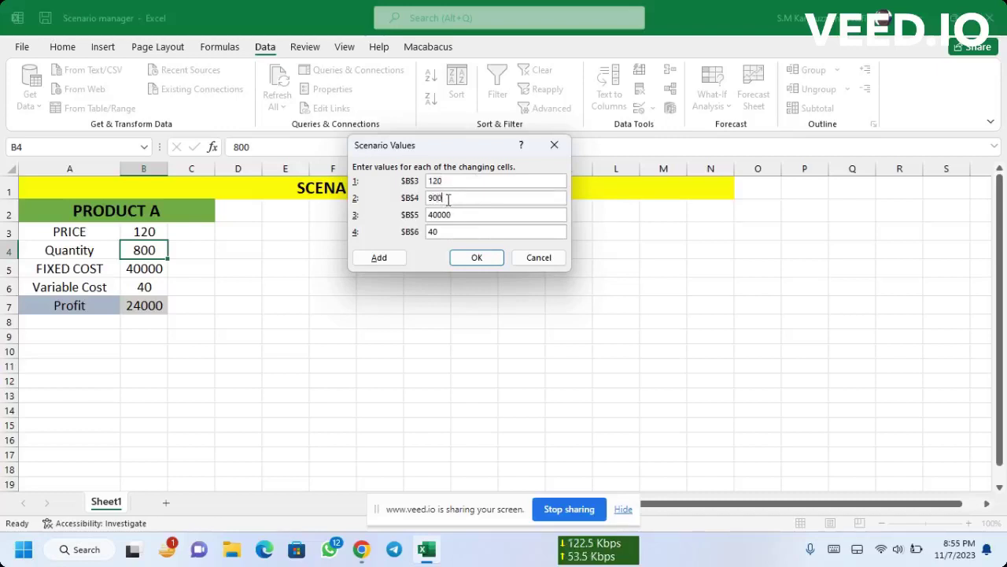
type("00")
left_click(476, 258)
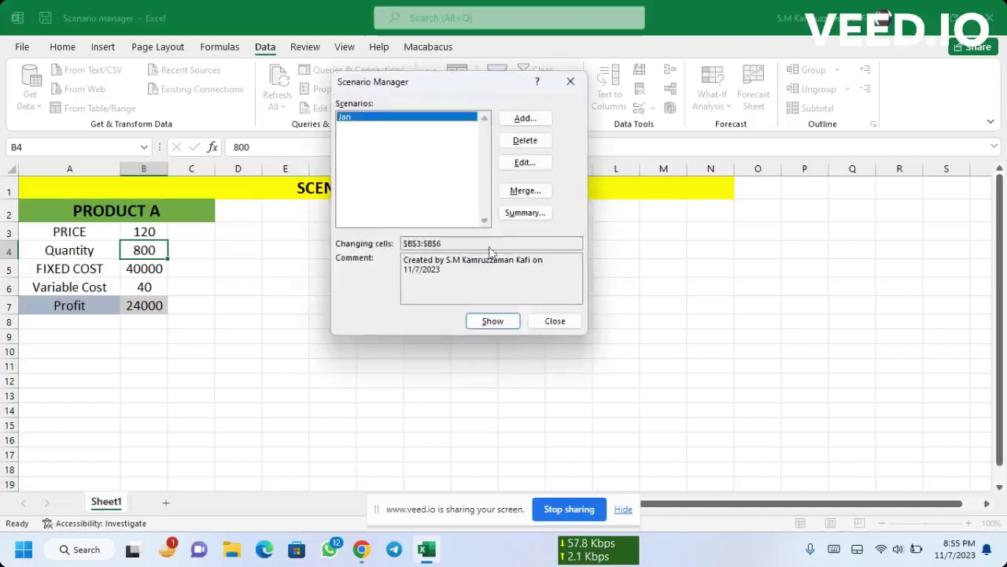
Add a second scenario named Feb in the Scenario Manager, with changing cells B3:B6, and accept its definition.
left_click(535, 118)
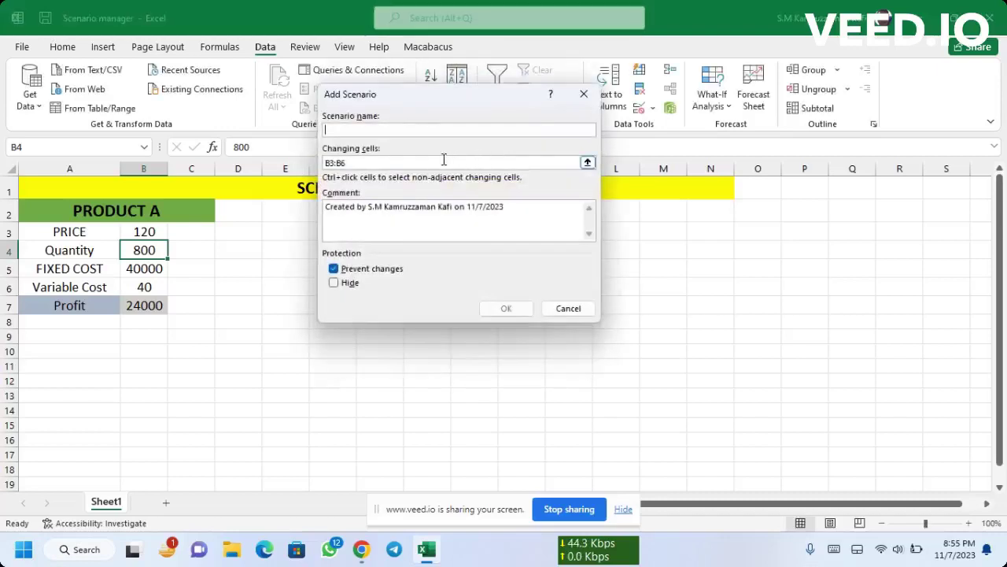
type("FE")
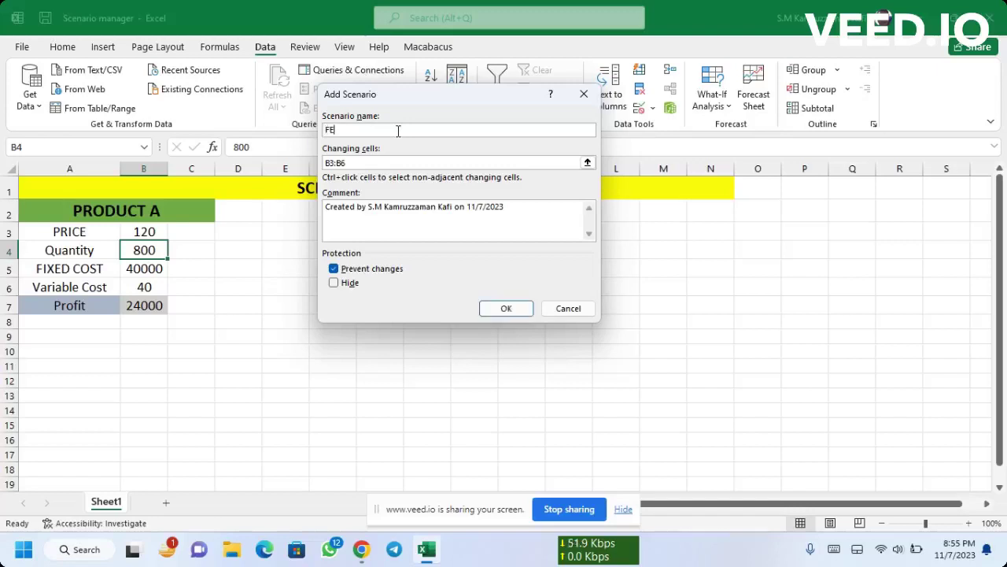
type("b")
key("BackSpace")
key("BackSpace")
type("eb")
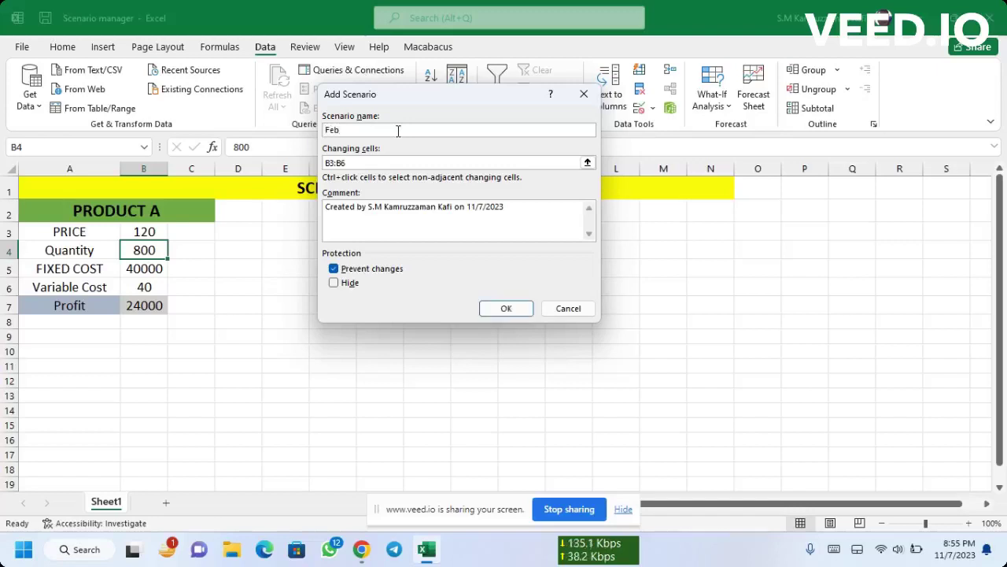
left_click(507, 305)
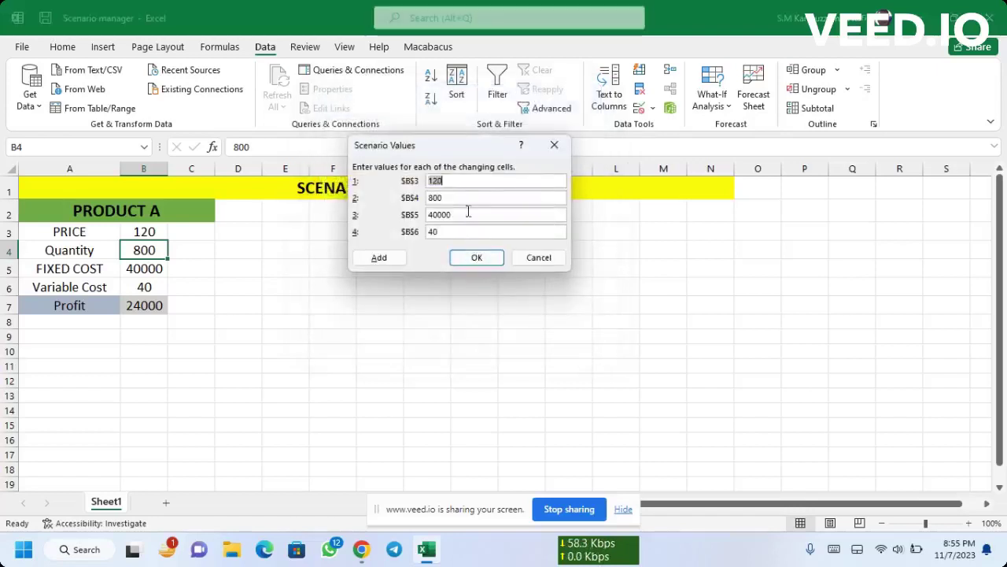
Set the Feb scenario's quantity value ($B$4) to 1000 and save the scenario values.
key("Tab")
type("100")
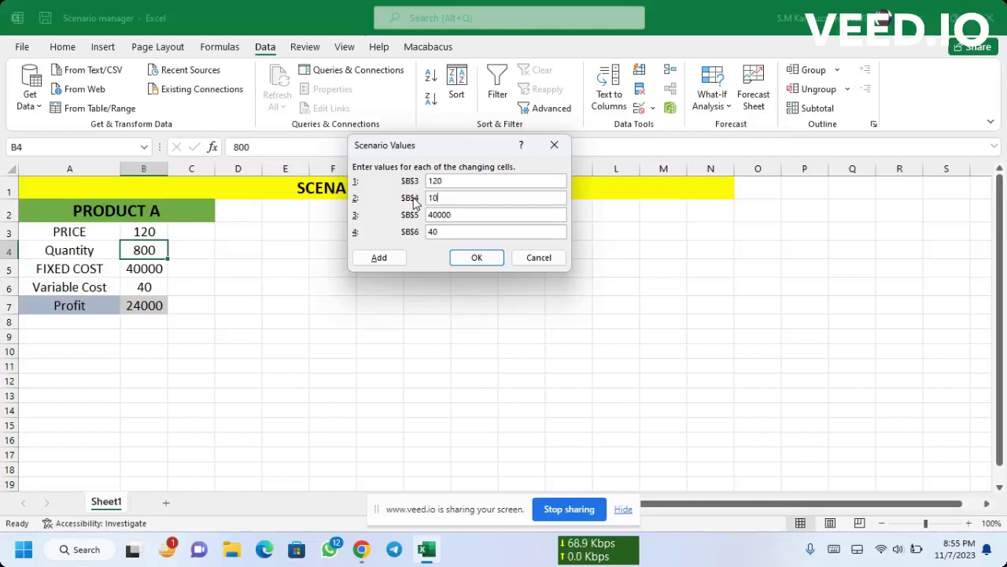
left_click(482, 257)
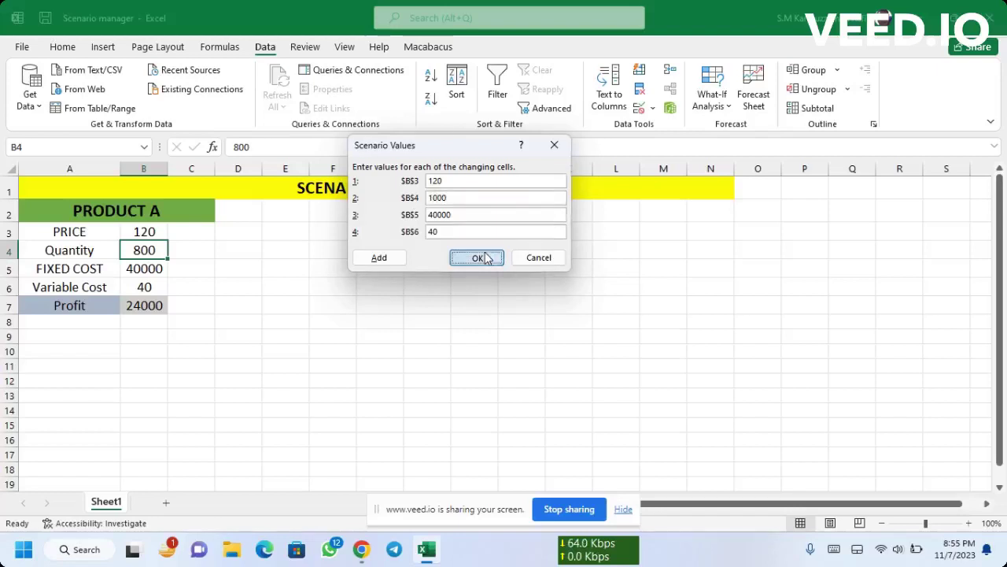
Add a scenario named MAR for changing cells B3:B6 and save it with a quantity ($B$4) of 700.
left_click(524, 120)
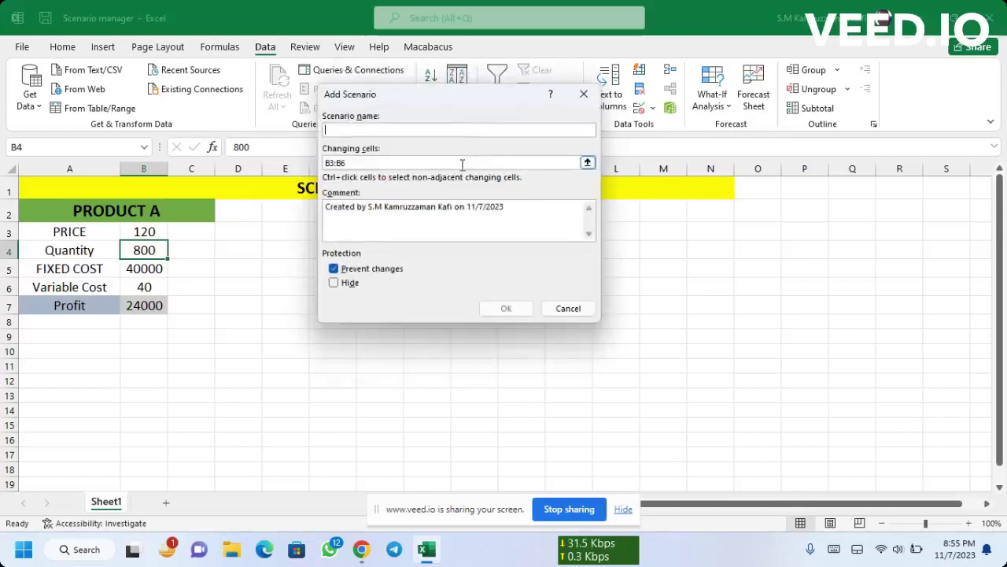
type("MA")
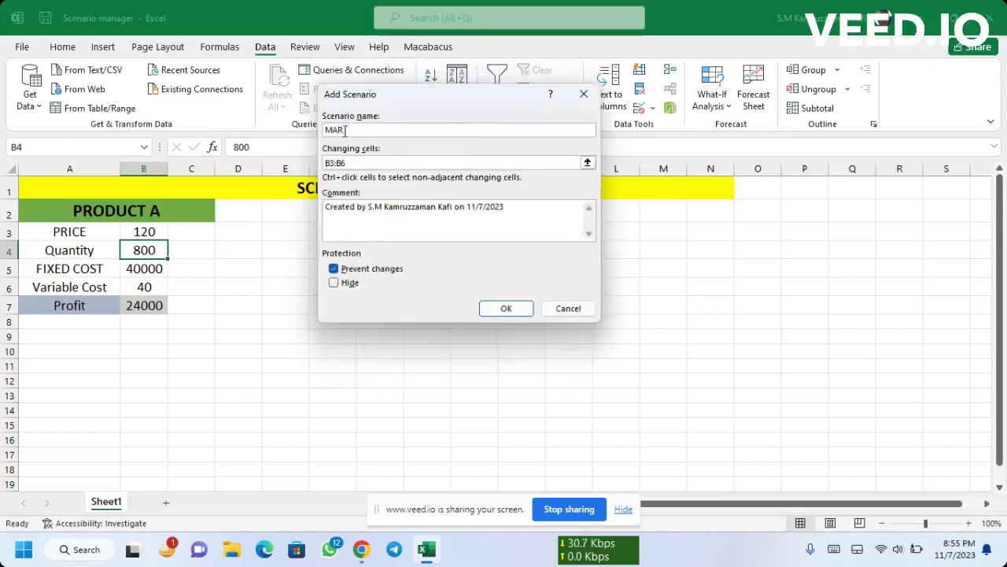
type("R")
key("Return")
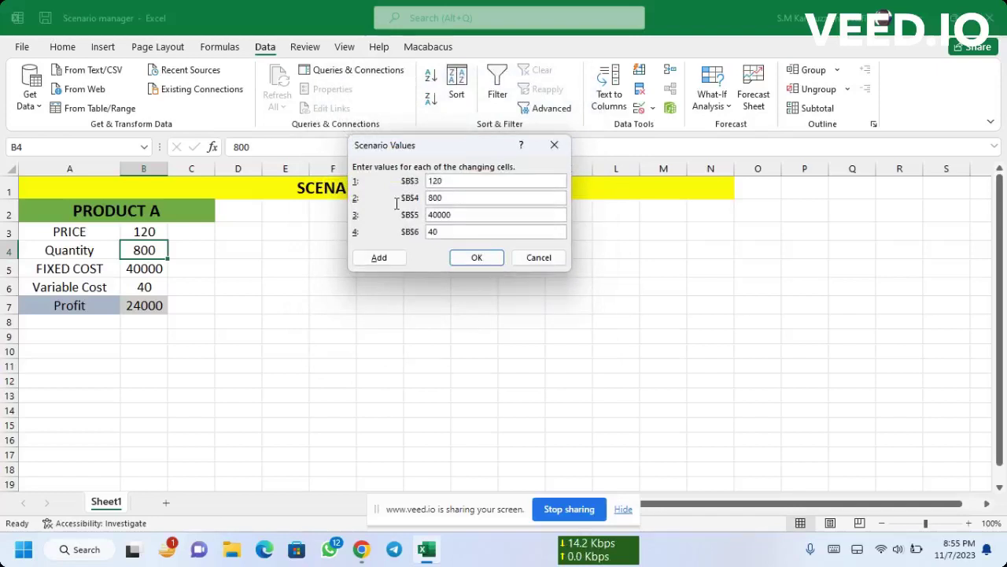
left_click_drag(469, 197, 428, 201)
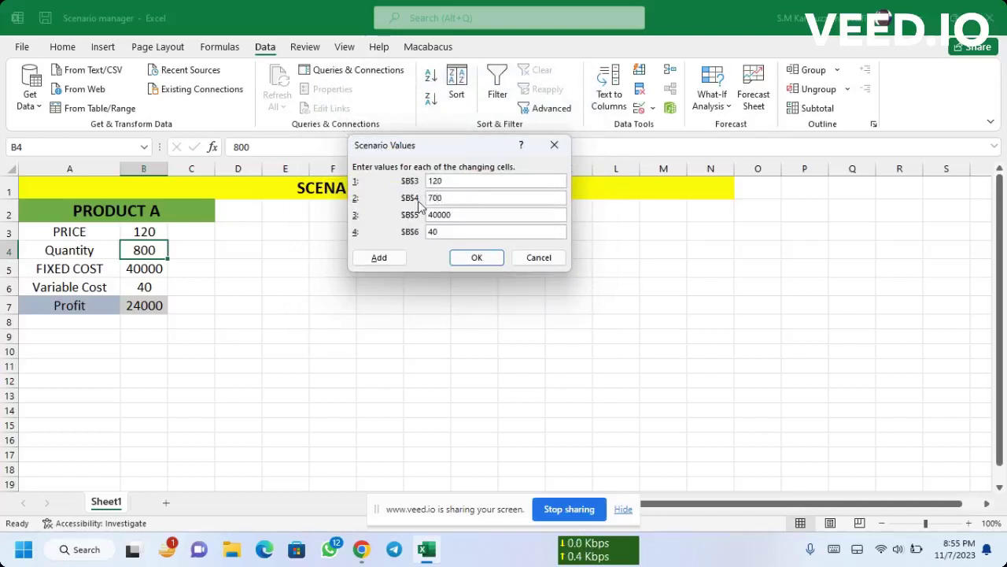
left_click(489, 255)
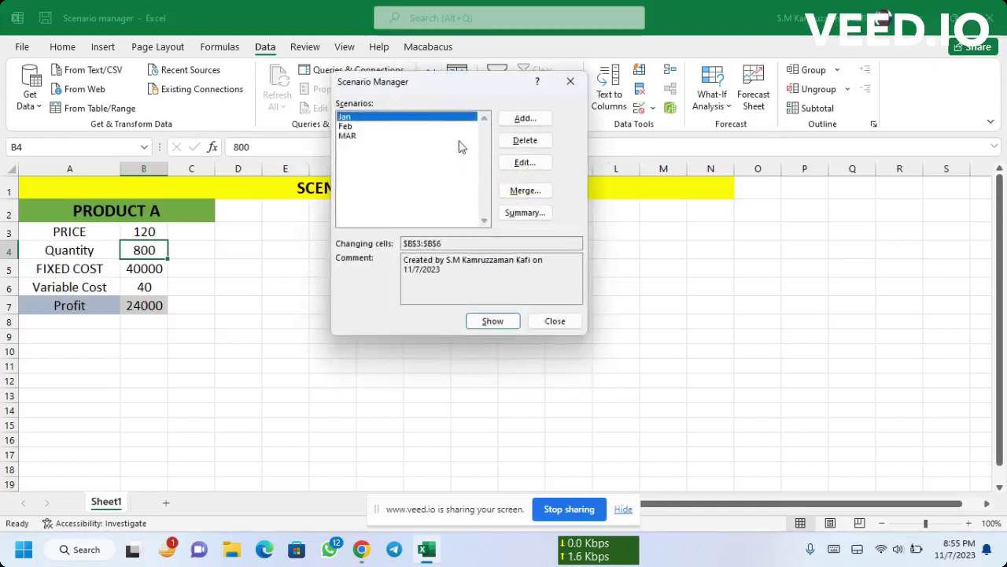
Add a scenario named APR for changing cells B3:B6 and save it with a quantity ($B$4) of 600.
left_click(523, 118)
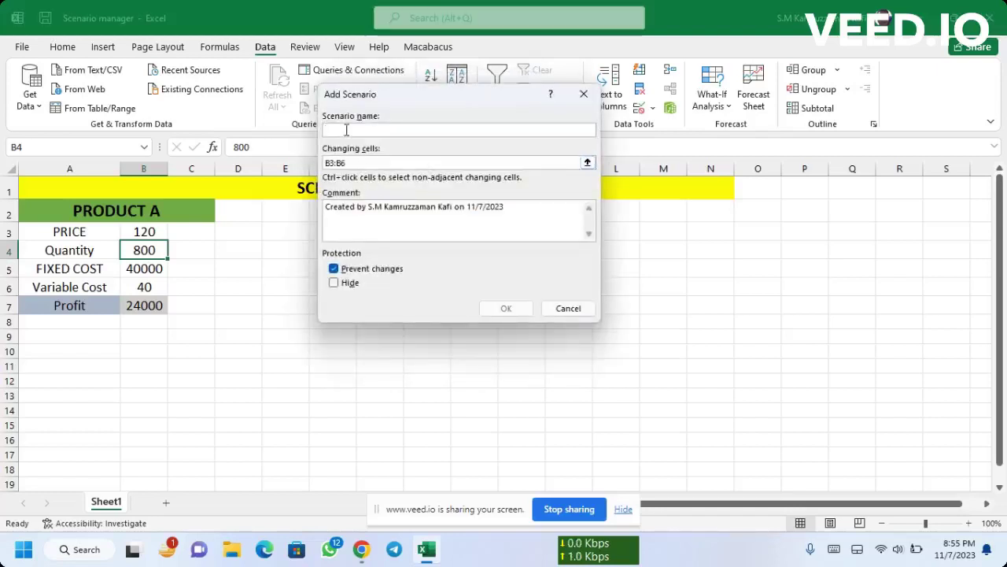
type("APR")
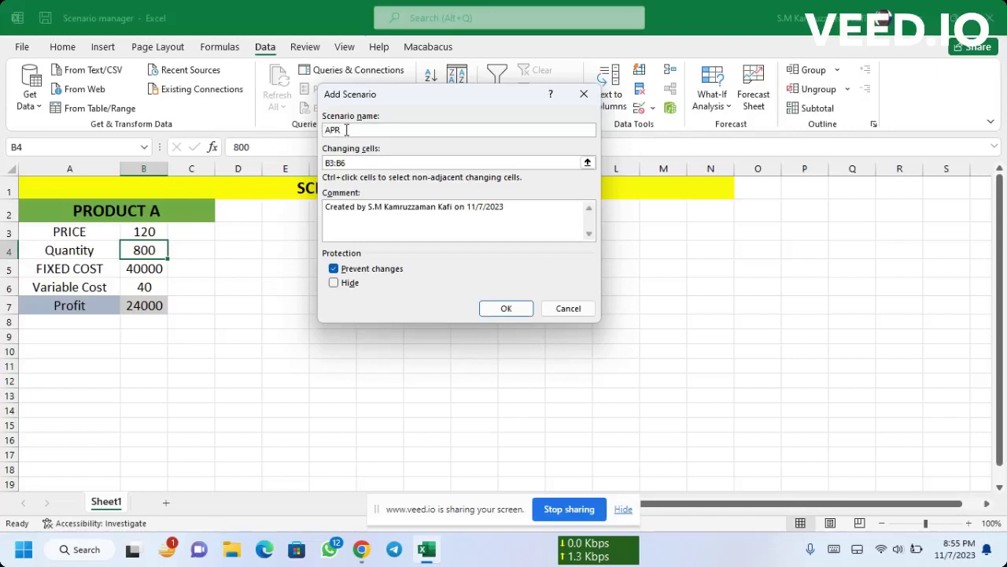
left_click(485, 307)
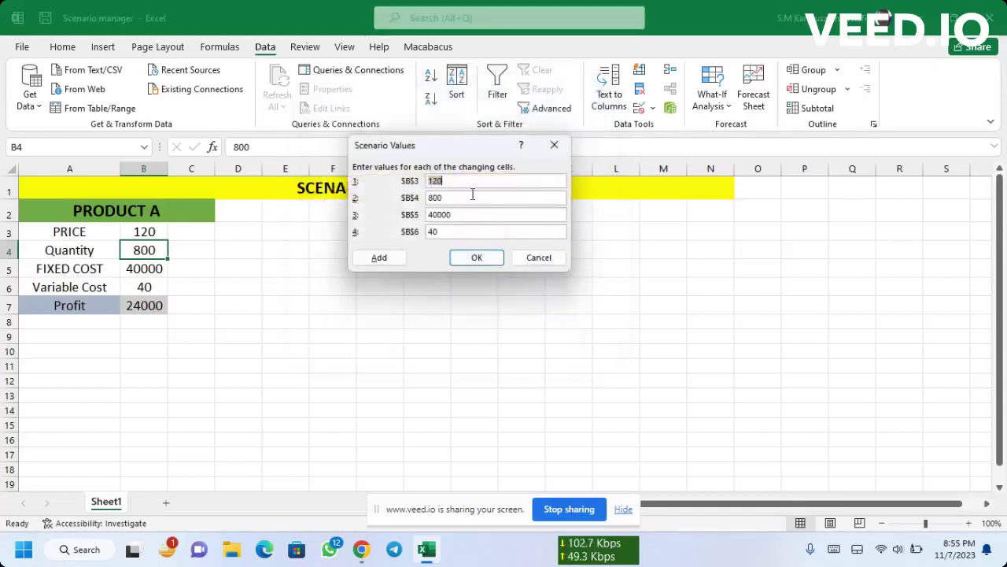
left_click(450, 197)
key("BackSpace")
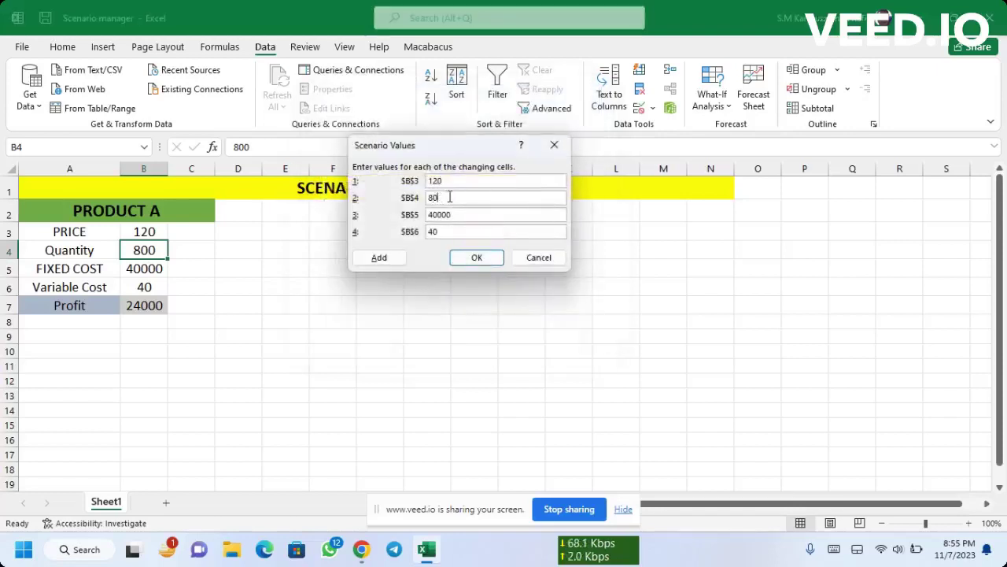
type("600")
left_click(476, 258)
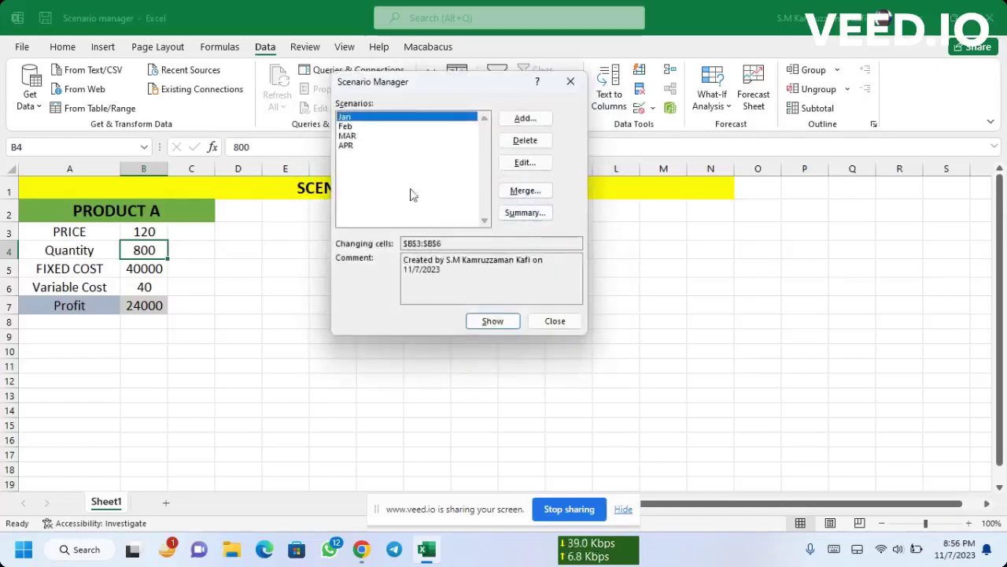
Show the Jan, Feb, MAR and APR scenarios on the worksheet one after another, ending with APR.
double_click(362, 118)
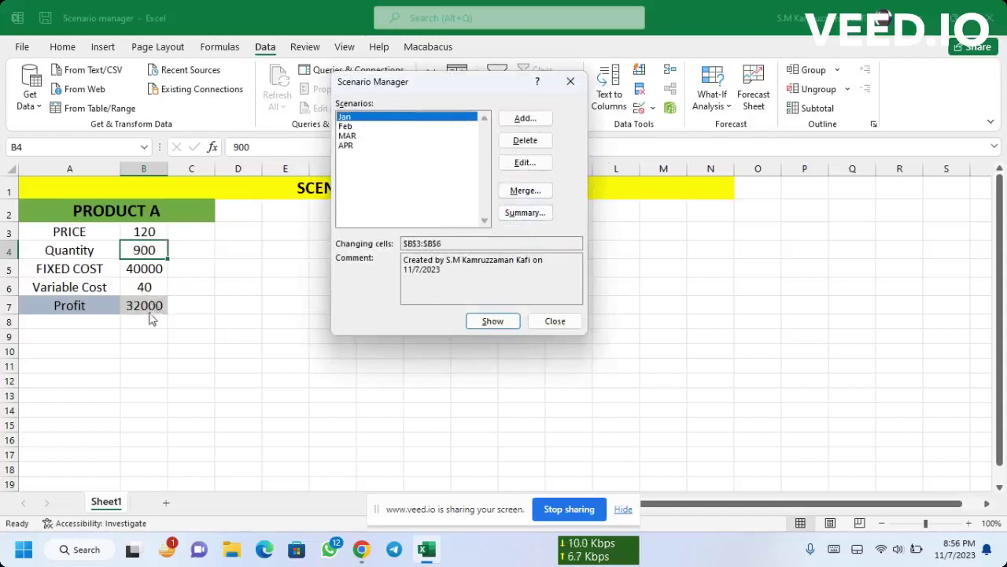
double_click(346, 127)
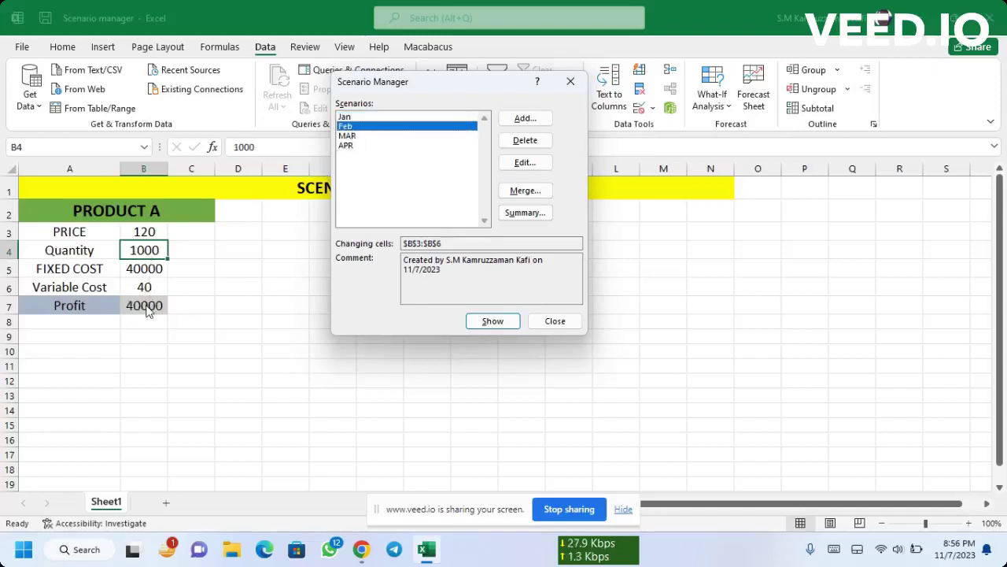
double_click(347, 136)
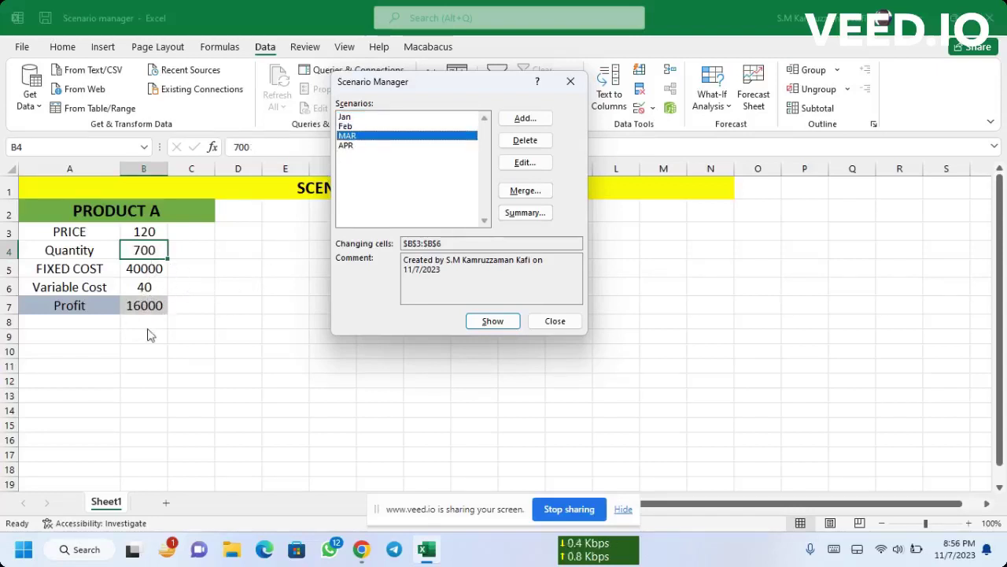
double_click(351, 146)
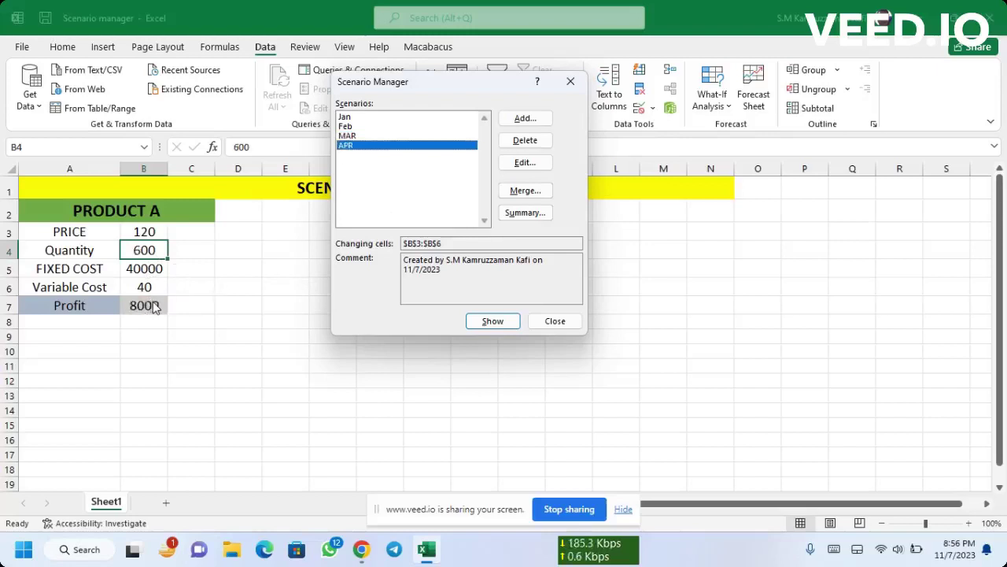
Generate a scenario summary report using the profit cell B7 as the result cell.
left_click(525, 214)
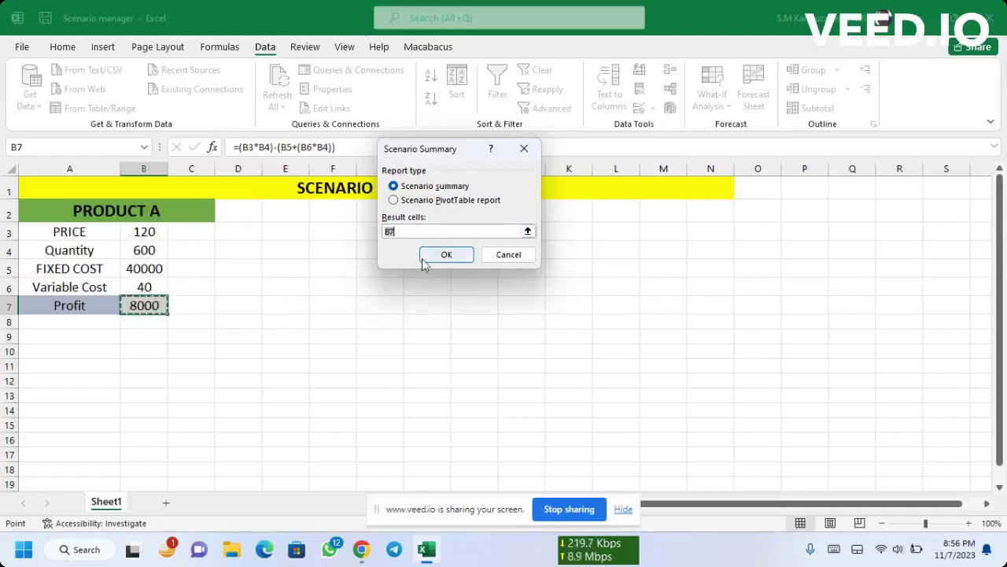
left_click(456, 255)
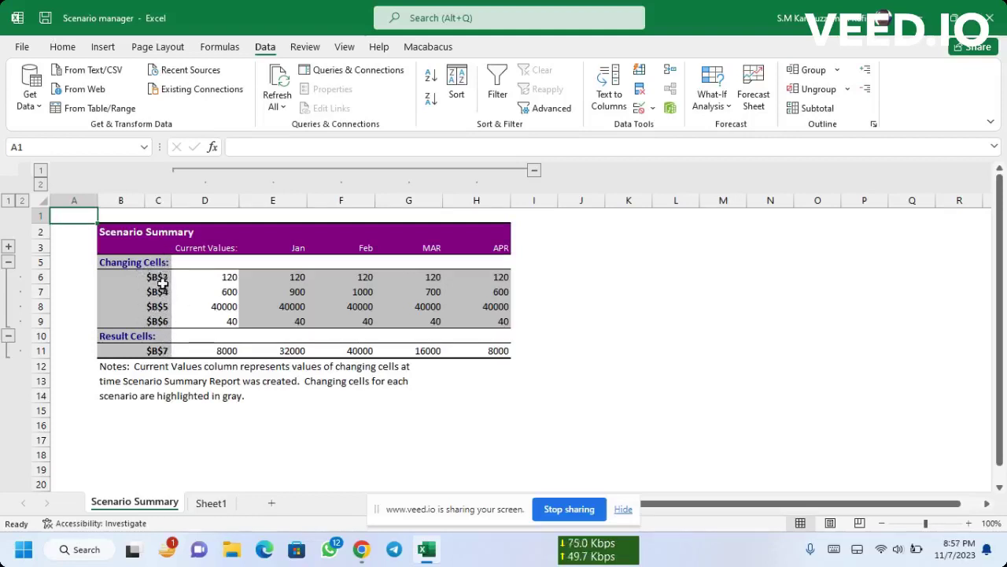
Return to Sheet1 and name the price cell B3 PRICE_A.
left_click(210, 503)
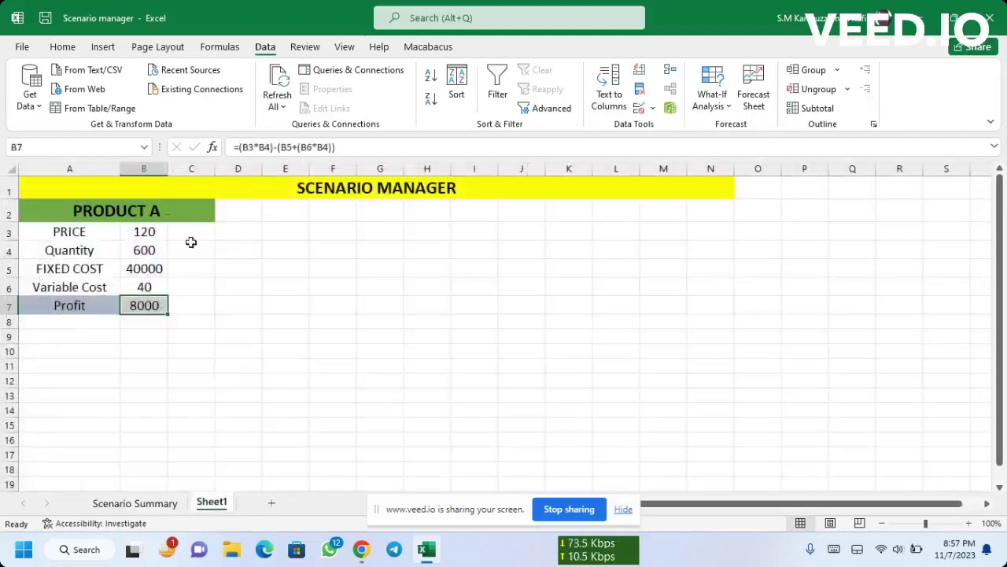
left_click(147, 231)
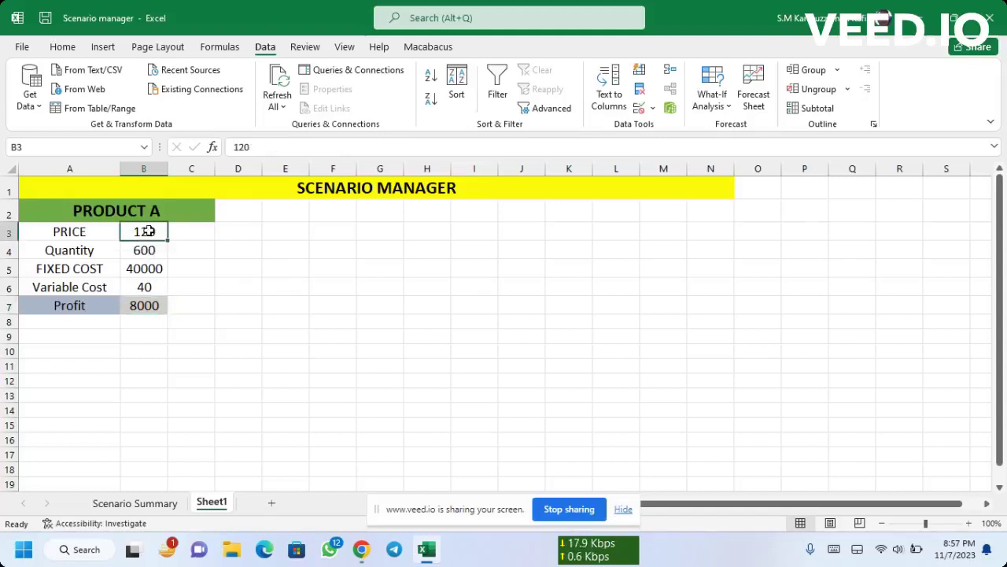
left_click(61, 147)
type("PRICE_A")
Assign the name QUANTITY_A to Product A's quantity cell B4.
left_click(133, 252)
left_click(64, 144)
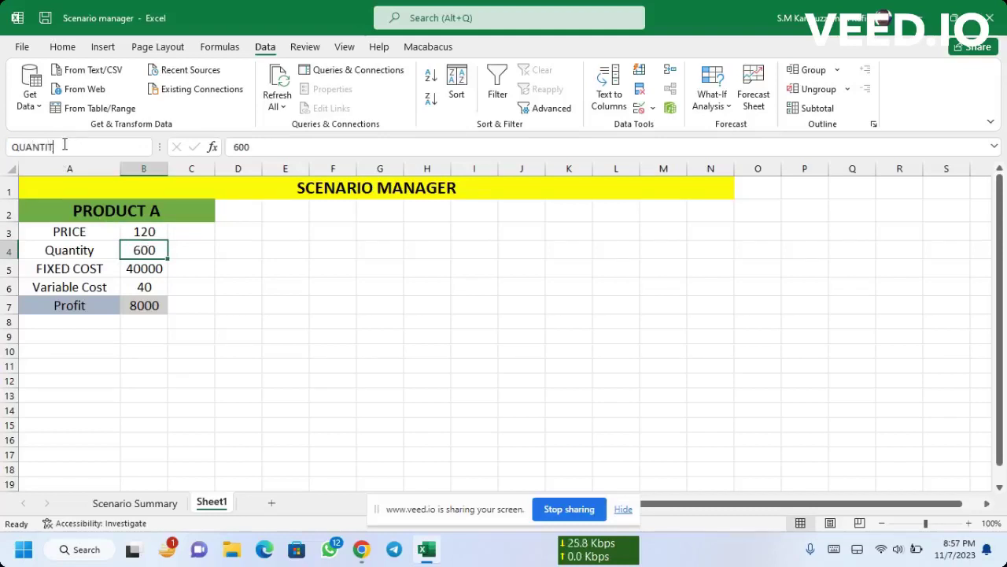
type("QUANTITY_A")
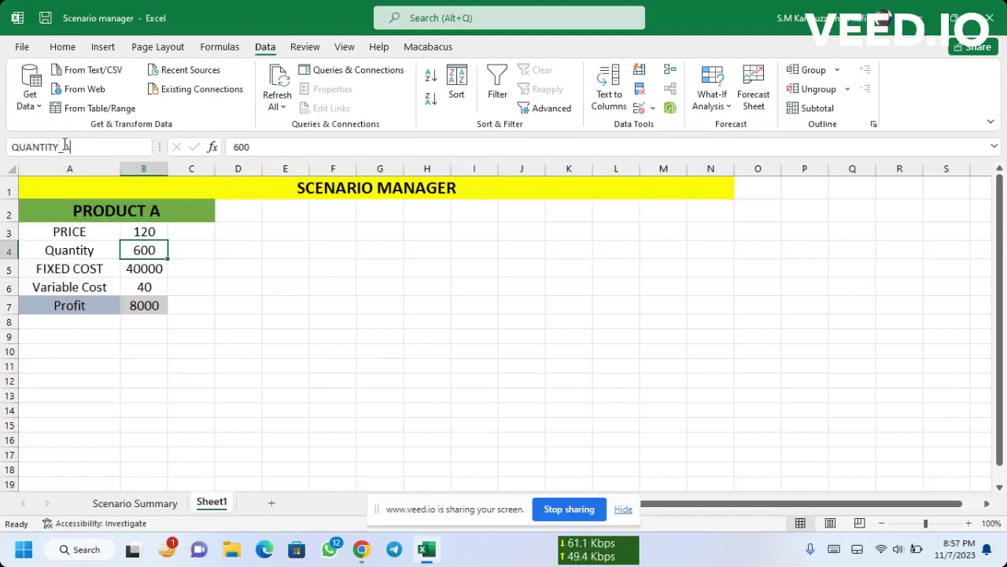
key("Return")
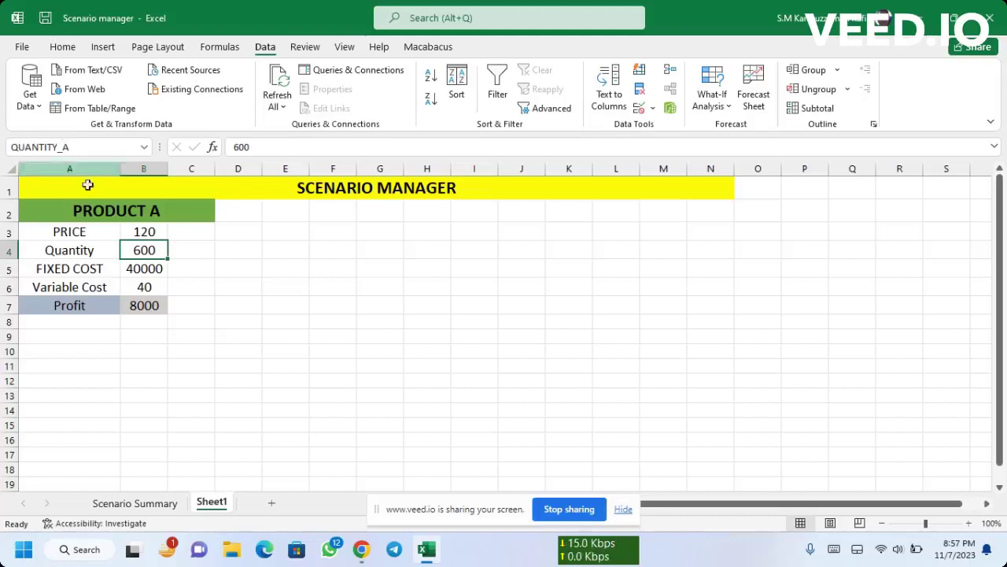
Assign the name FIXEDCOST_A to Product A's fixed cost cell B5.
left_click(143, 272)
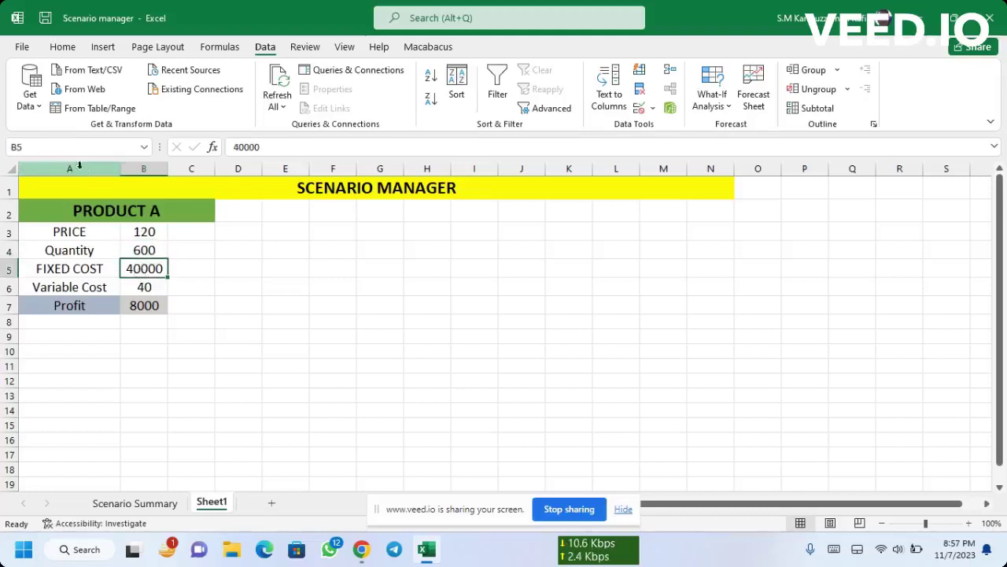
left_click(45, 144)
type("F")
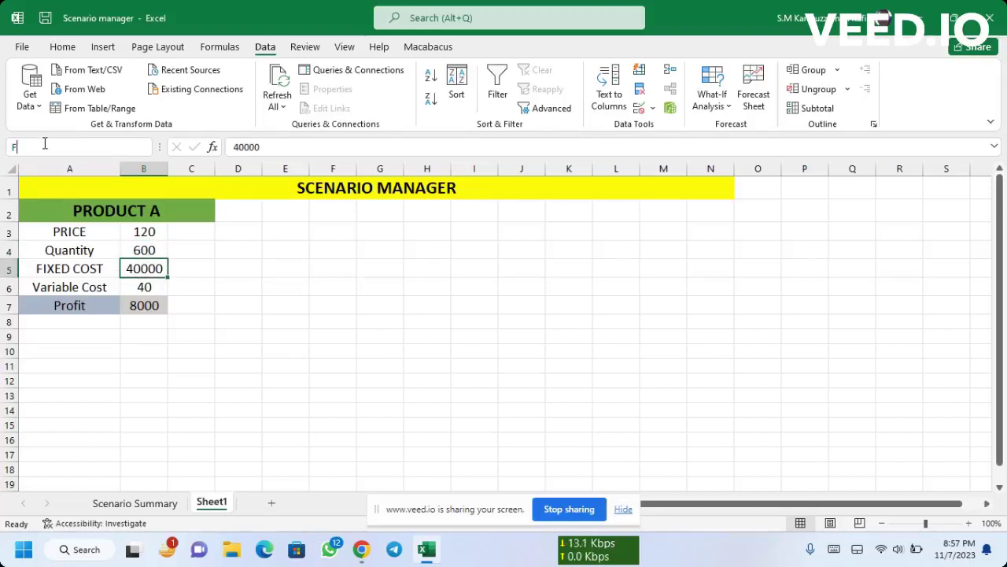
type("IXEDCOST_A")
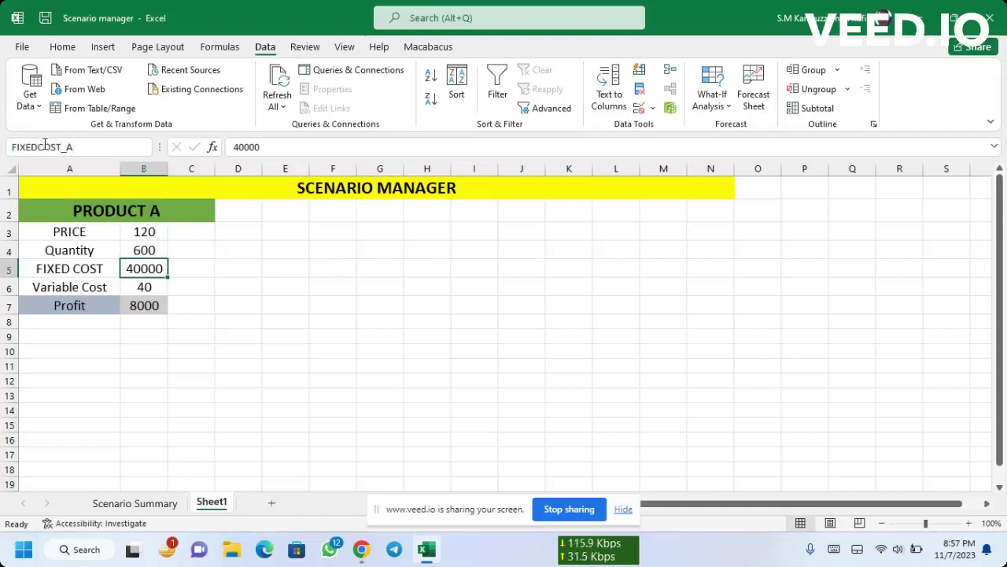
key("Return")
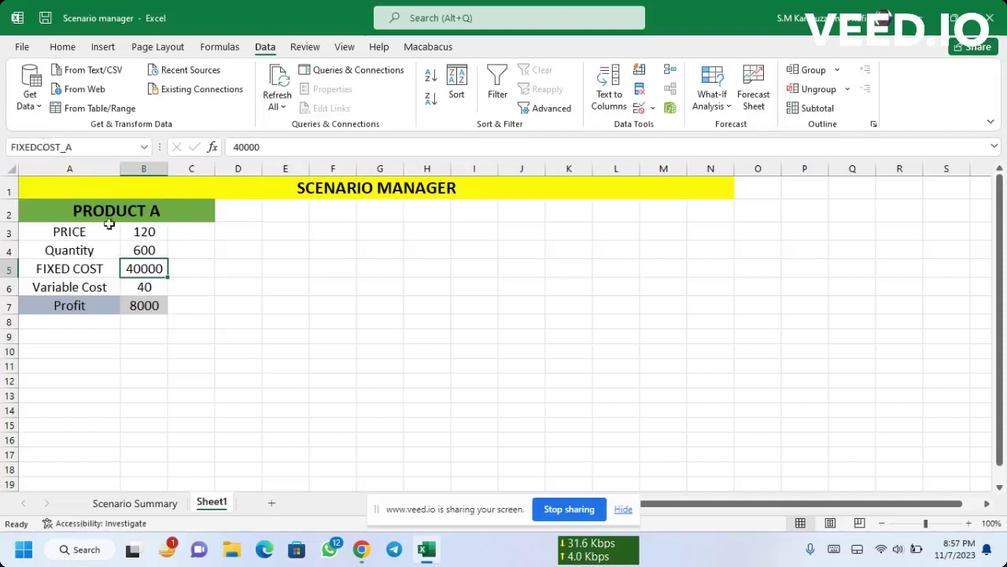
Assign the name VARIABLECOST_A to Product A's variable cost cell B6.
left_click(144, 287)
left_click(33, 147)
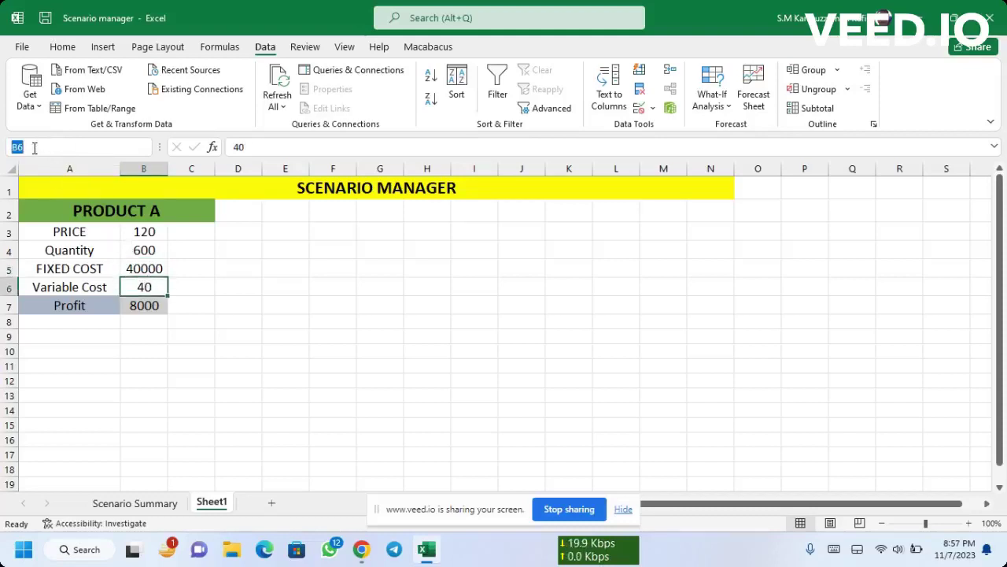
type("VARIABLE")
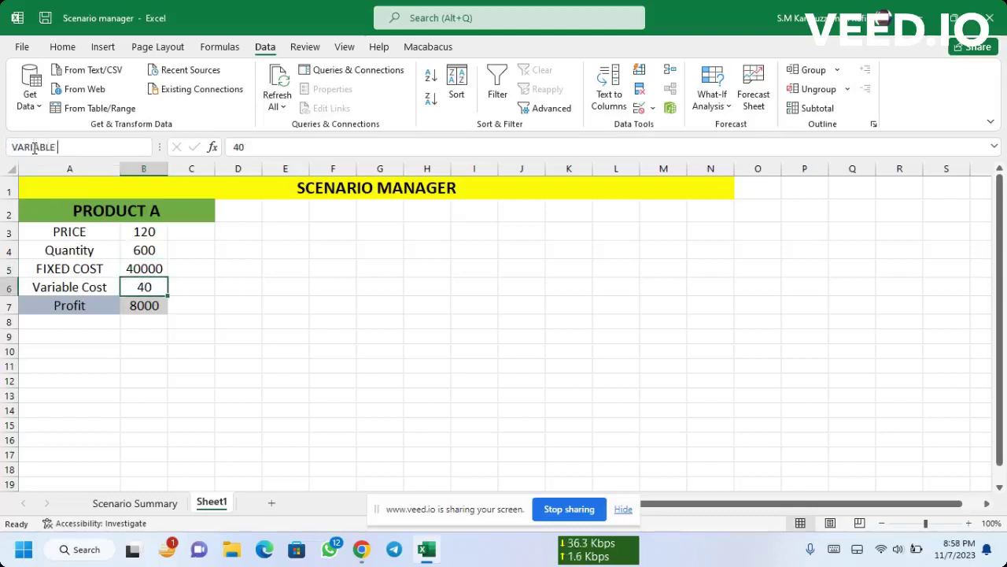
type("COST_A")
key("Return")
Assign the name PROFIT_A to Product A's profit cell B7.
left_click(146, 305)
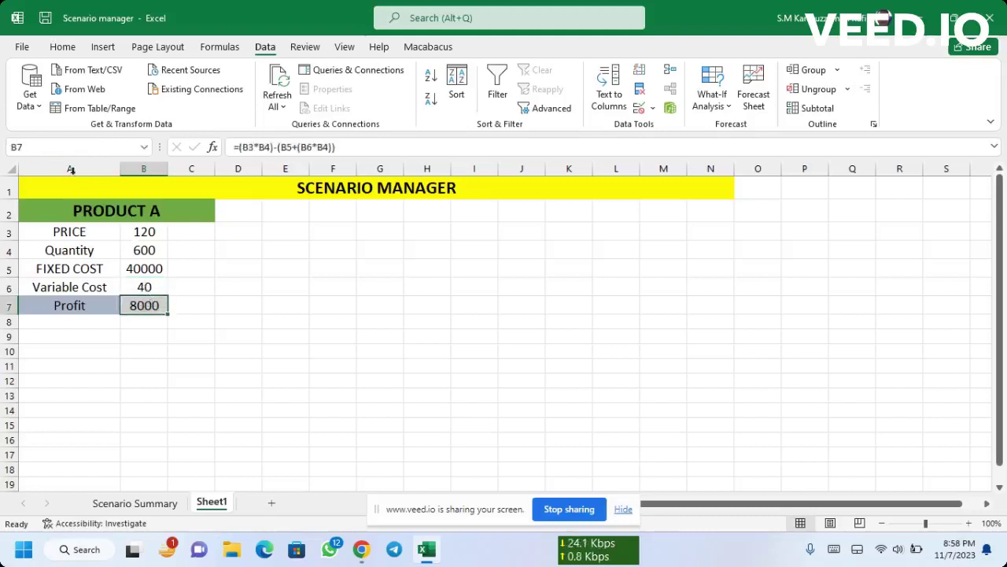
left_click(44, 146)
type("PROFIT_A")
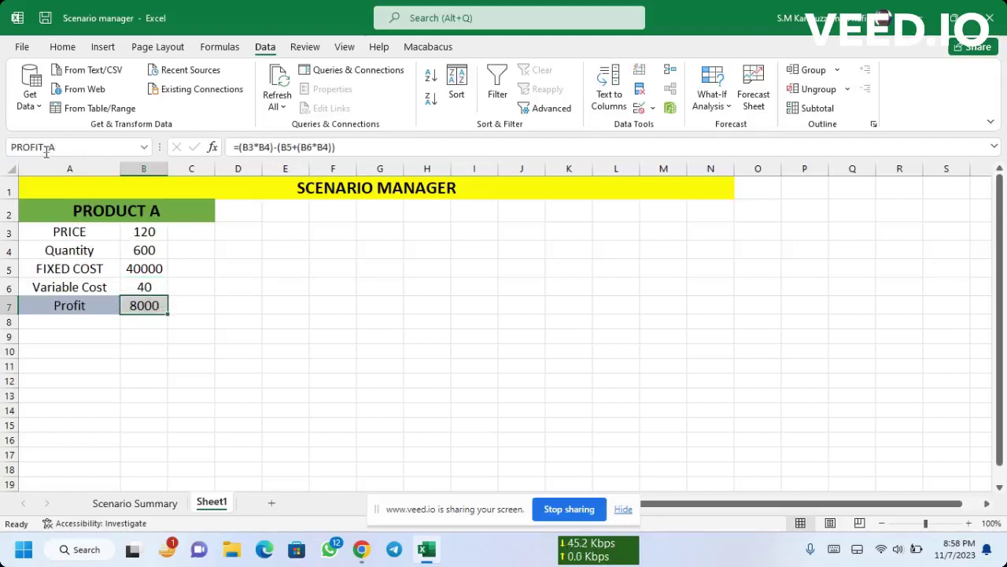
Generate a new scenario summary report for the saved scenarios with Product A's profit cell B7 as the result cell, and return to Sheet1.
key("Return")
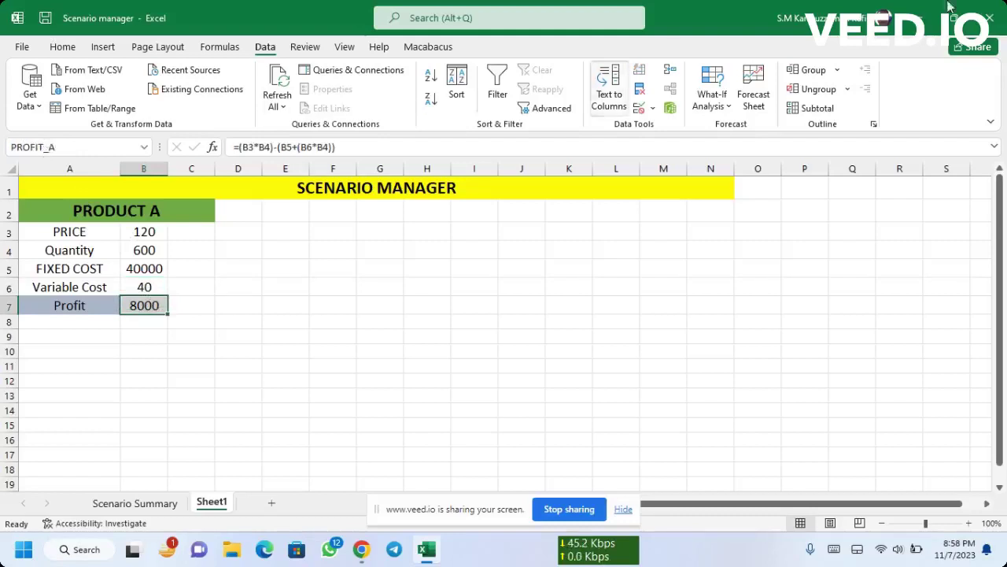
left_click(712, 99)
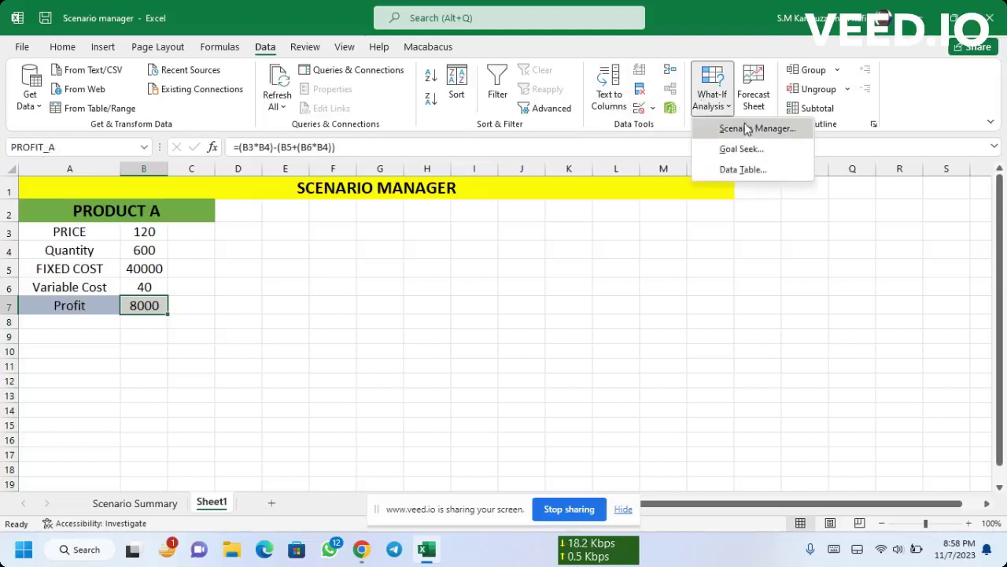
left_click(731, 129)
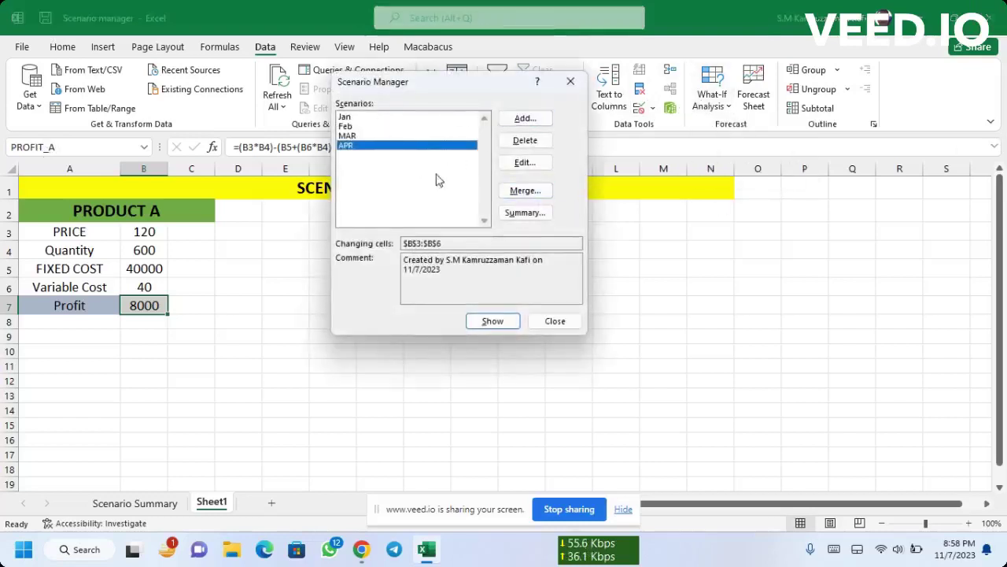
left_click(529, 213)
left_click(445, 252)
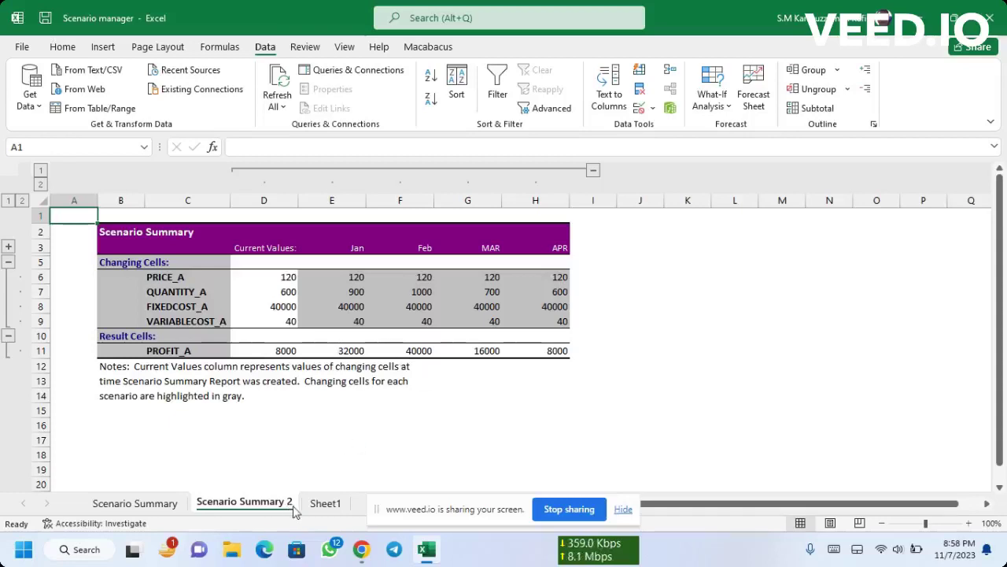
left_click(323, 504)
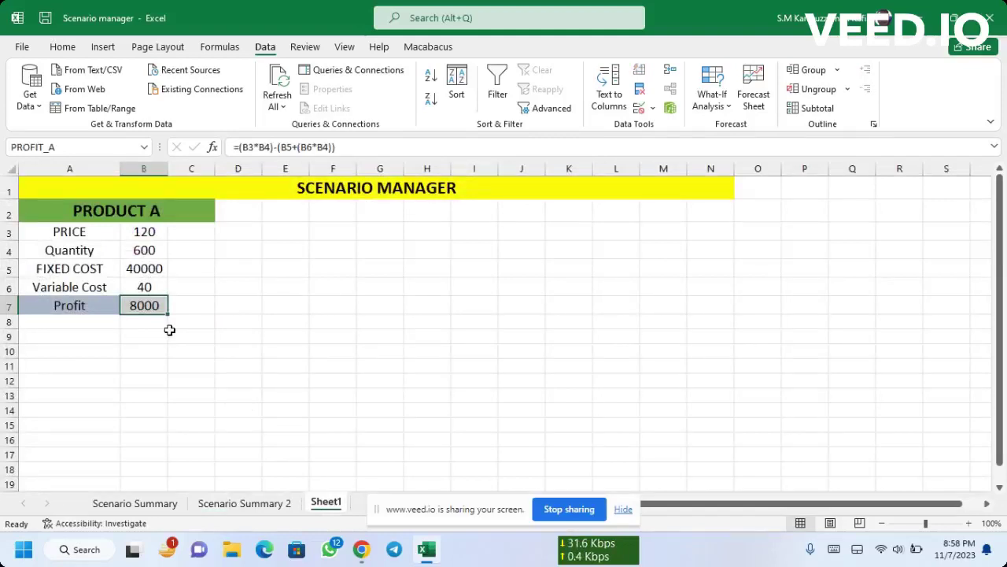
mouse_move(361, 549)
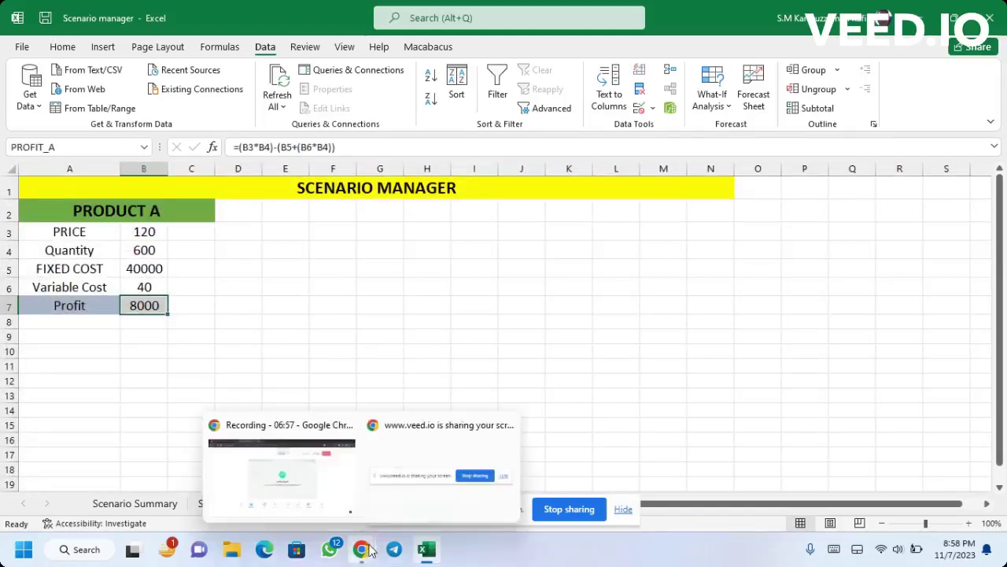